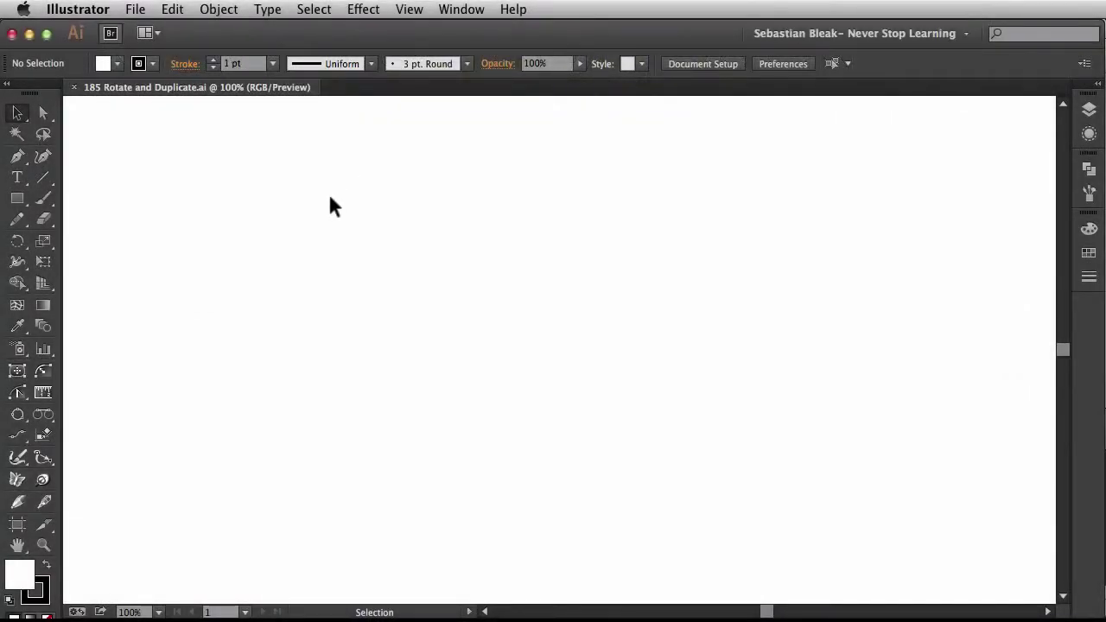
# Draw an upright five-pointed star in the middle of the artboard
pyautogui.moveTo(18, 201); pyautogui.dragTo(111, 281)
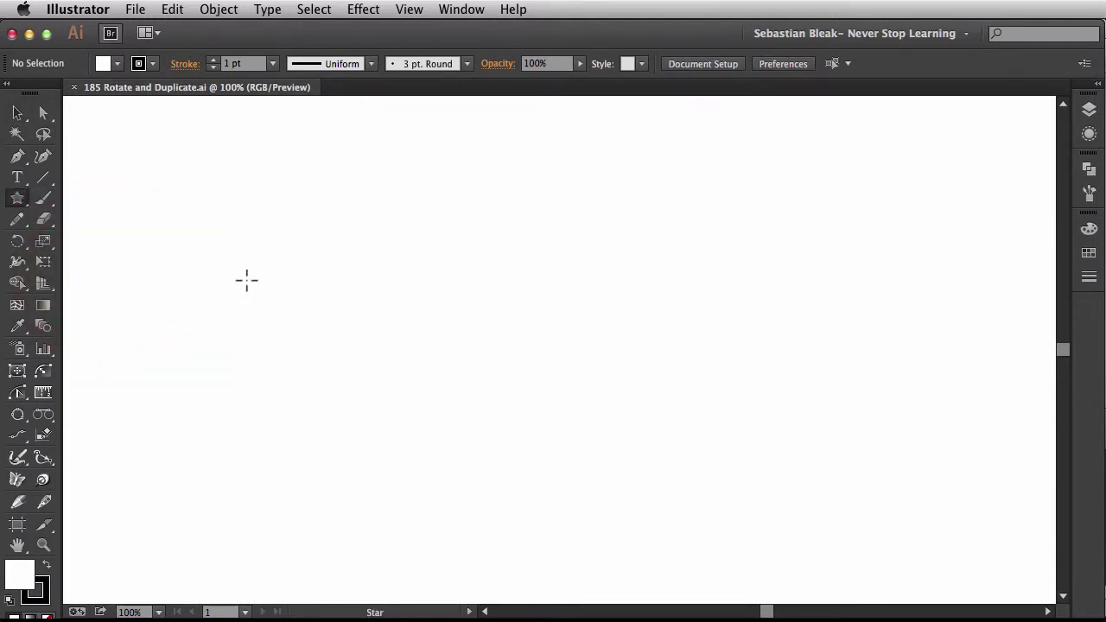
pyautogui.moveTo(561, 350); pyautogui.dragTo(563, 277)
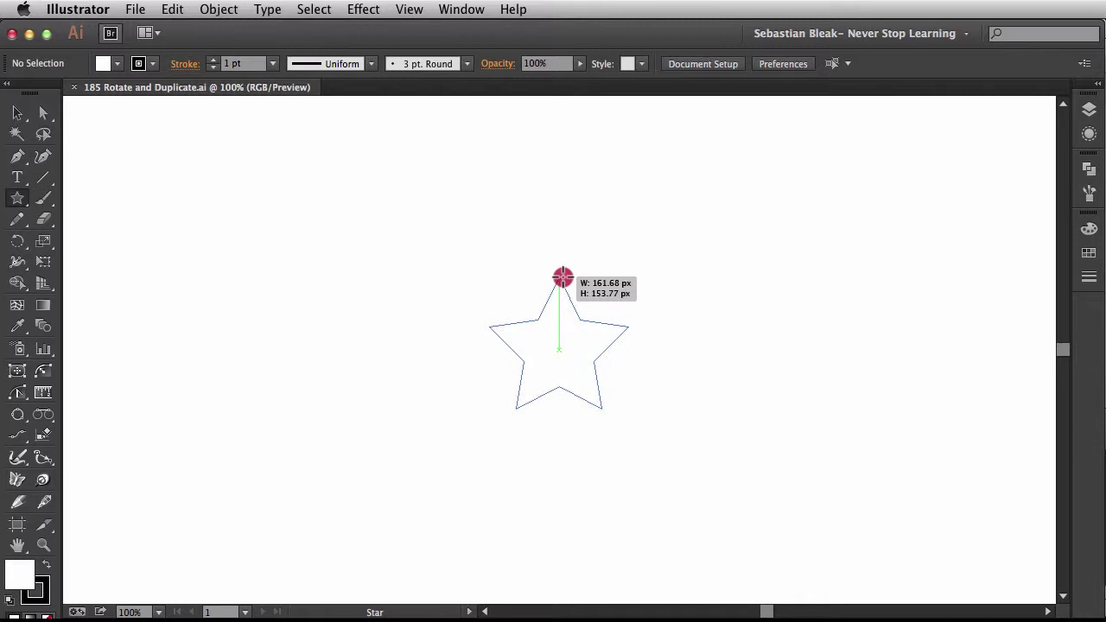
pyautogui.moveTo(562, 277); pyautogui.dragTo(559, 240)
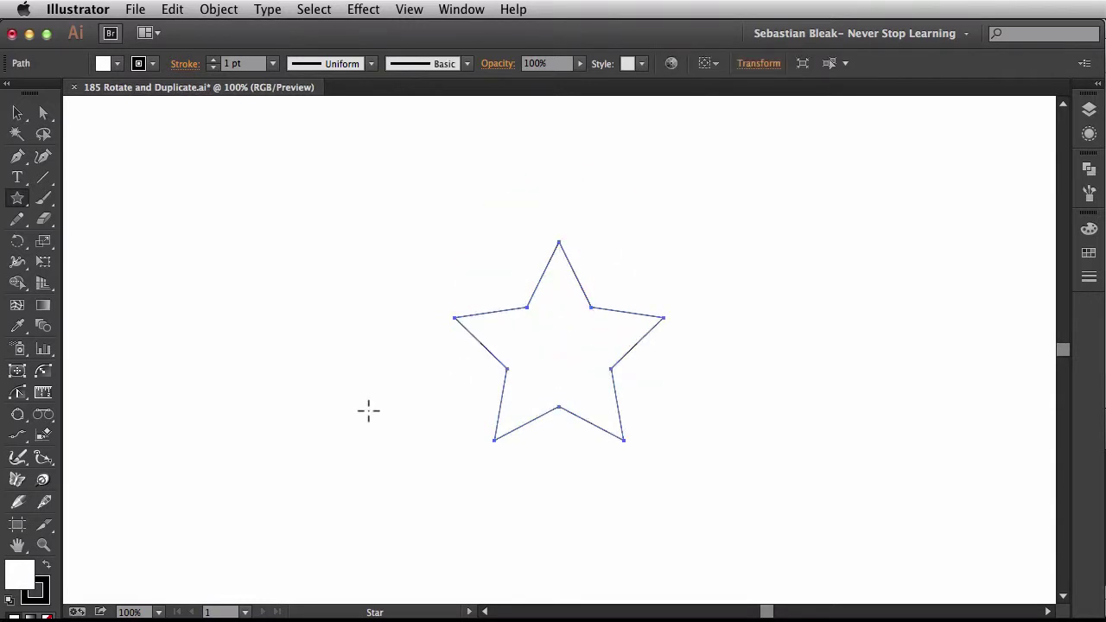
# Rotate the star several times about its own centre with the Rotate tool
pyautogui.press('r')
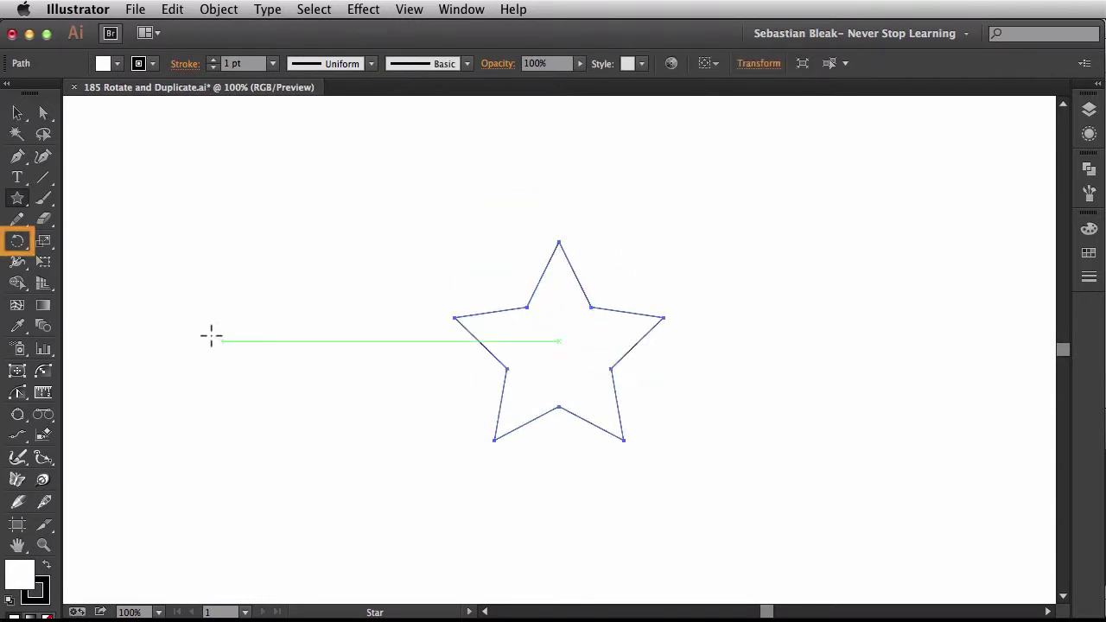
pyautogui.click(21, 244)
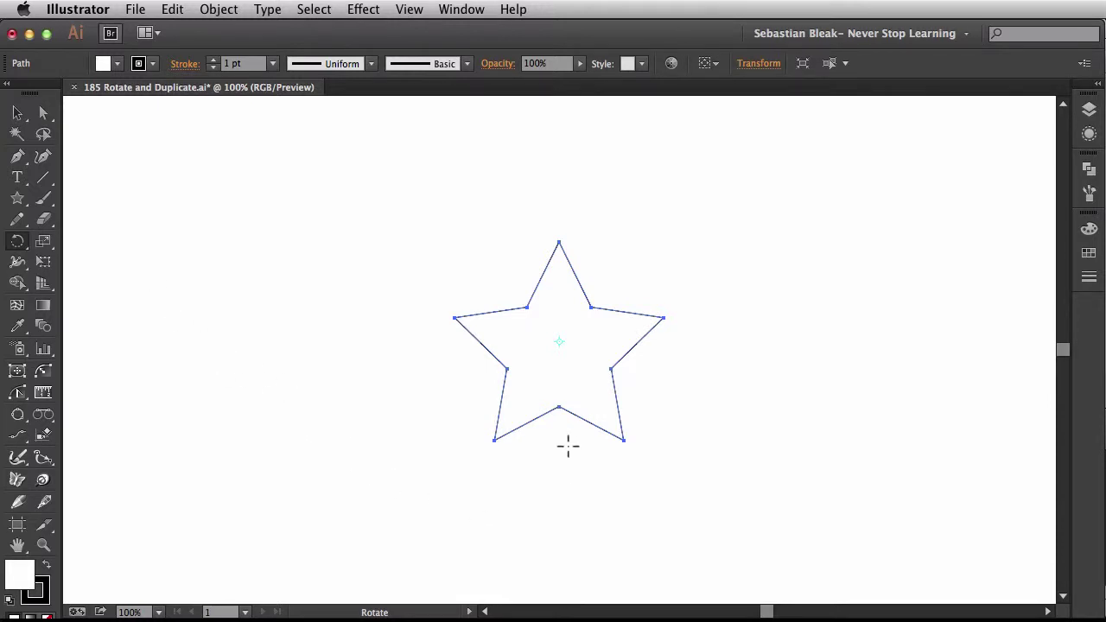
pyautogui.click(559, 342)
pyautogui.moveTo(558, 242); pyautogui.dragTo(615, 263)
pyautogui.press('shift')
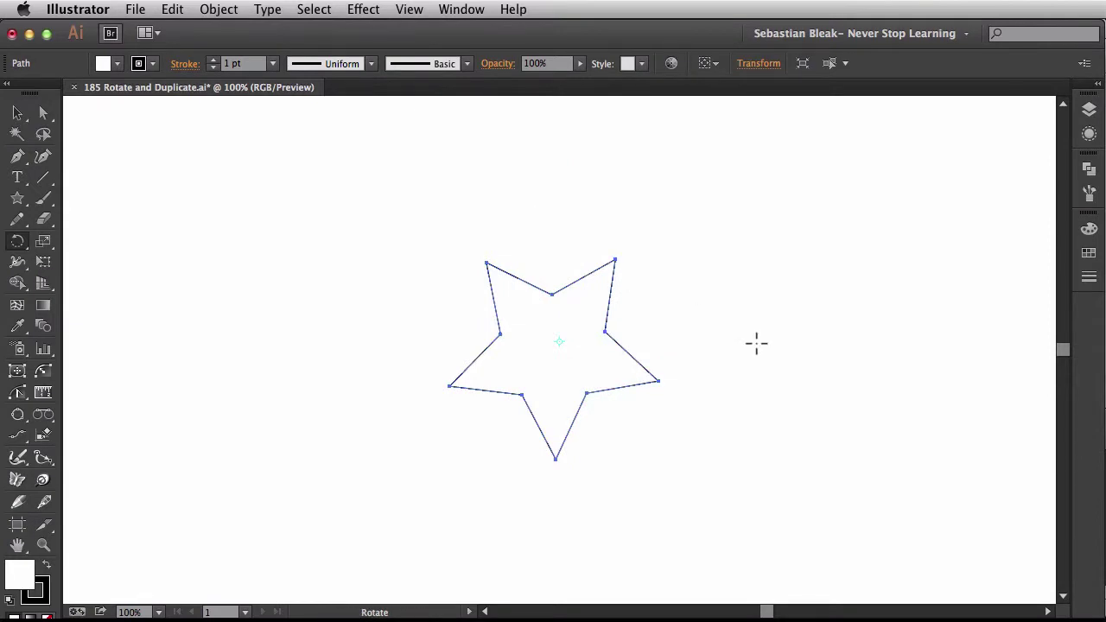
pyautogui.moveTo(499, 331); pyautogui.dragTo(582, 394)
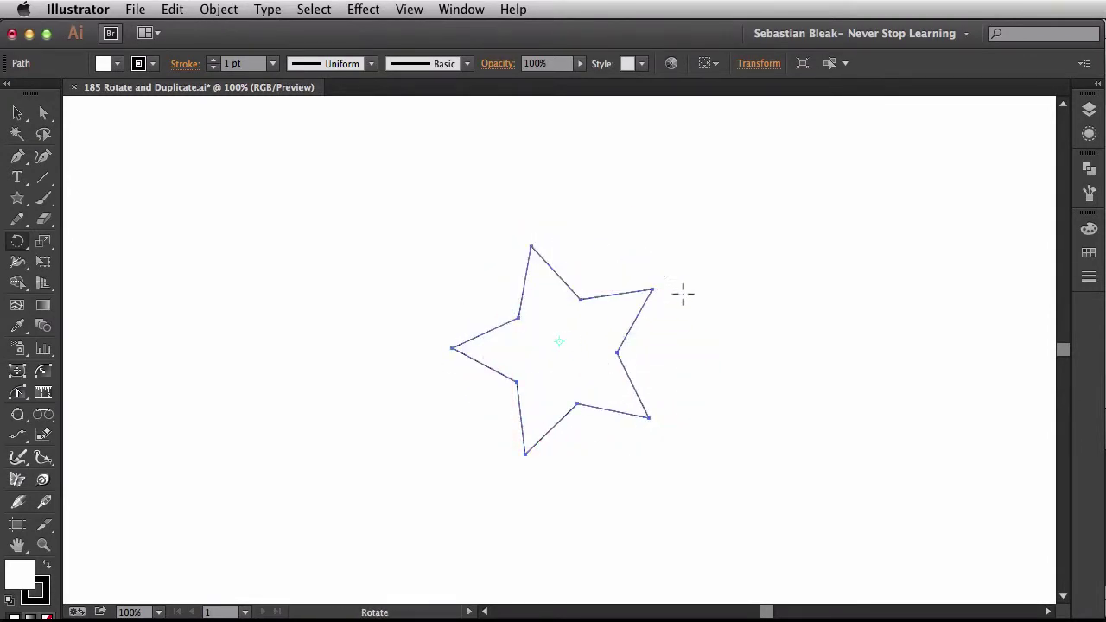
pyautogui.moveTo(839, 195); pyautogui.dragTo(859, 312)
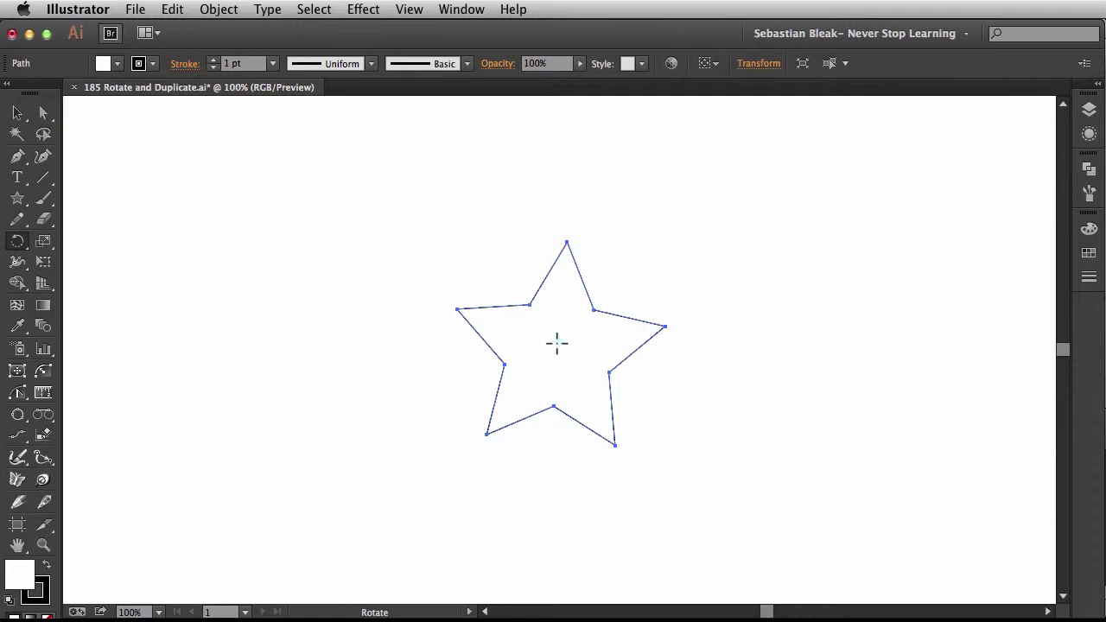
# Rotate the star about one of its inner corner points and about its top tip
pyautogui.moveTo(559, 342); pyautogui.dragTo(594, 309)
pyautogui.moveTo(685, 242); pyautogui.dragTo(701, 383)
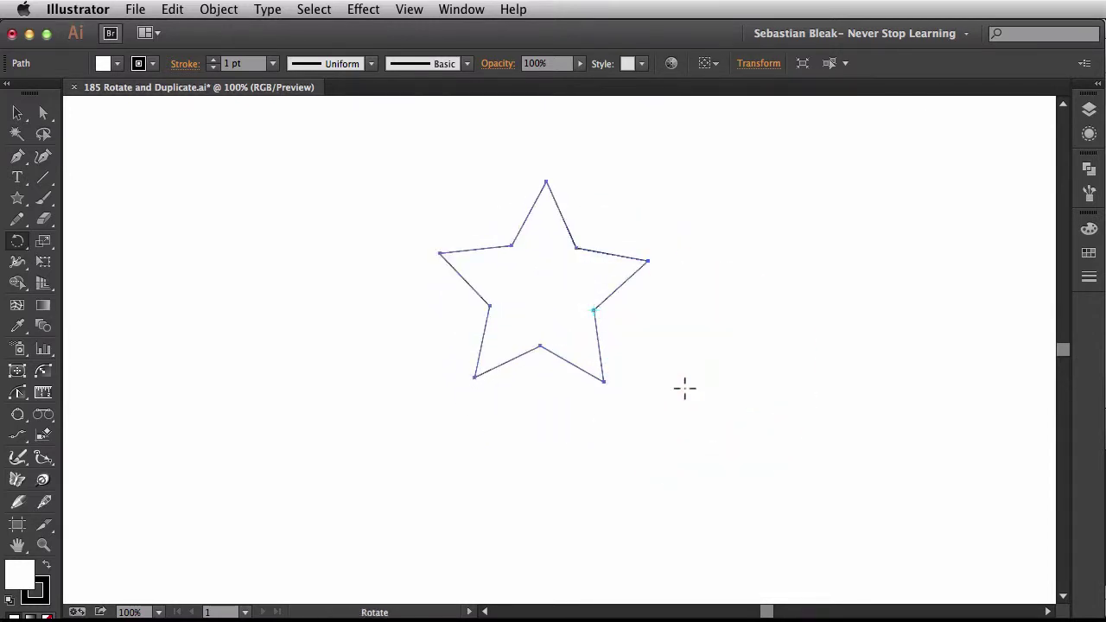
pyautogui.click(546, 180)
pyautogui.moveTo(687, 402); pyautogui.dragTo(616, 474)
pyautogui.press('super+z')
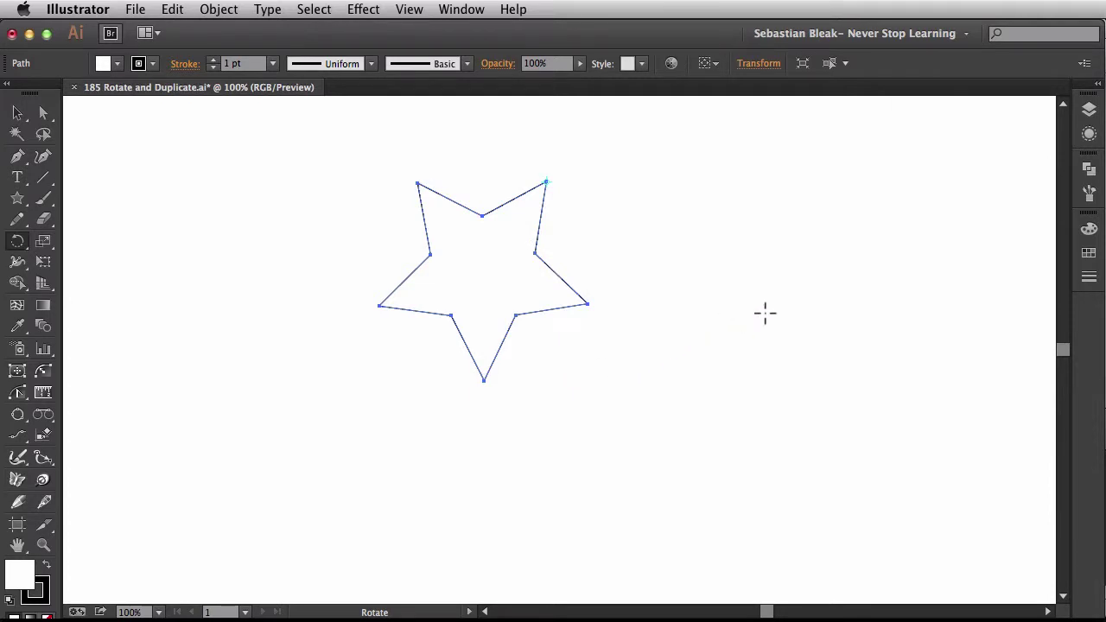
# Rotate the star about a reference point well outside it to the right, and delete the star
pyautogui.click(895, 249)
pyautogui.moveTo(817, 237); pyautogui.dragTo(822, 279)
pyautogui.moveTo(881, 352); pyautogui.dragTo(814, 270)
pyautogui.moveTo(841, 206); pyautogui.dragTo(829, 247)
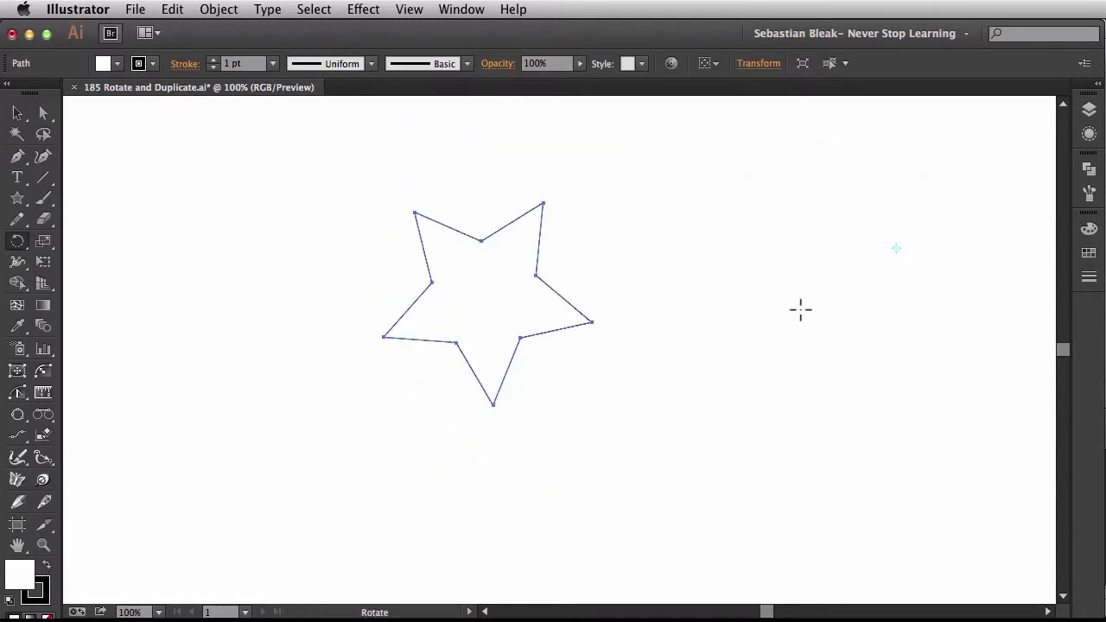
pyautogui.press('Delete')
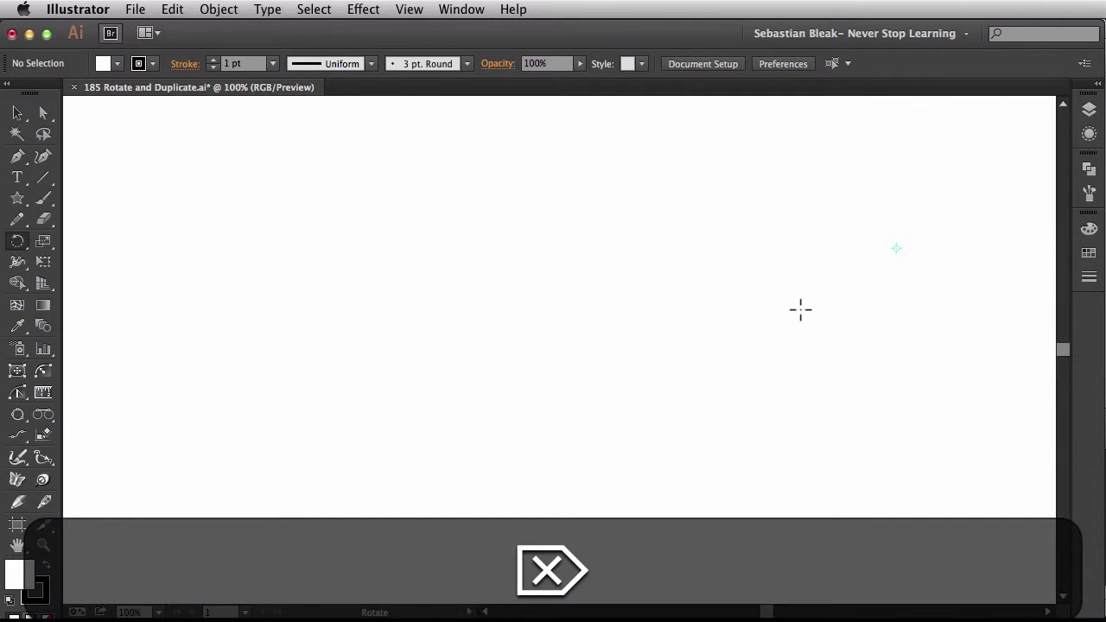
# Draw a small circle outward from its centre in the middle of the artboard
pyautogui.press('l')
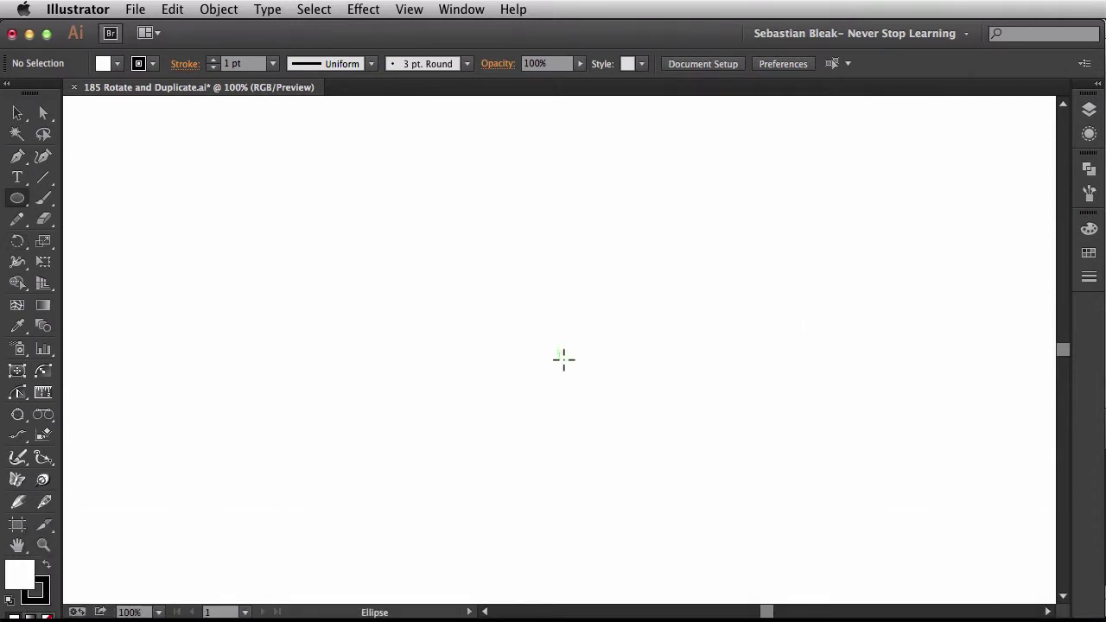
pyautogui.moveTo(560, 354)
pyautogui.mouseDown()
pyautogui.moveTo(585, 303)
pyautogui.moveTo(604, 308)
pyautogui.mouseUp()
pyautogui.press('shift')
pyautogui.press('alt')
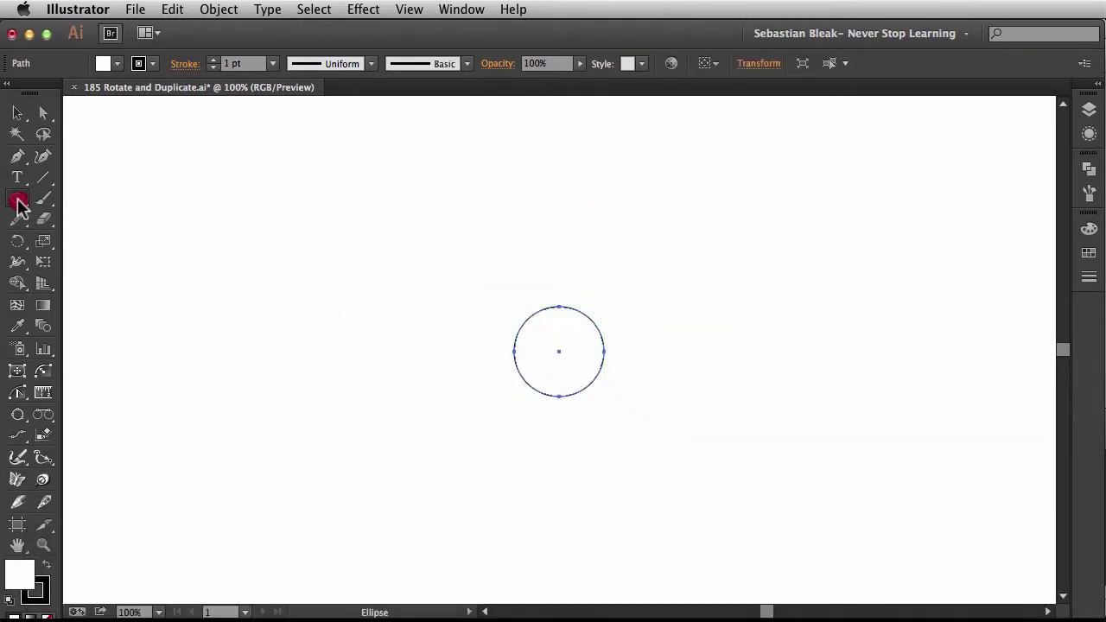
# Draw a small upright five-pointed star directly above the circle, centred on it
pyautogui.click(17, 199)
pyautogui.moveTo(18, 200); pyautogui.dragTo(115, 278)
pyautogui.moveTo(562, 257); pyautogui.dragTo(562, 205)
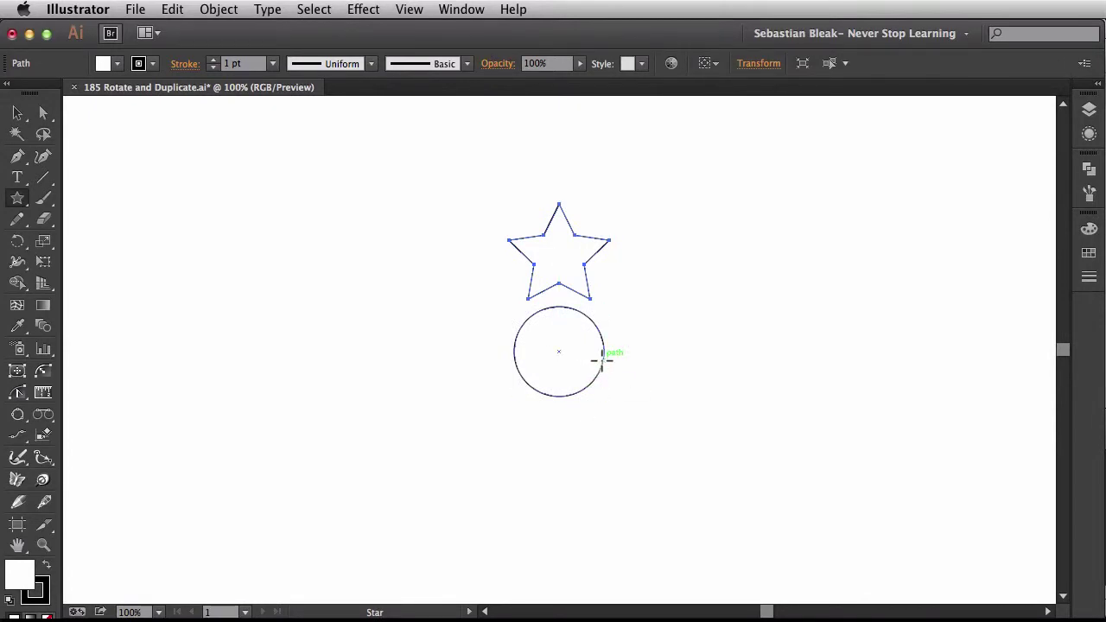
# Rotate the star slightly counterclockwise around the circle's centre as the reference point
pyautogui.press('r')
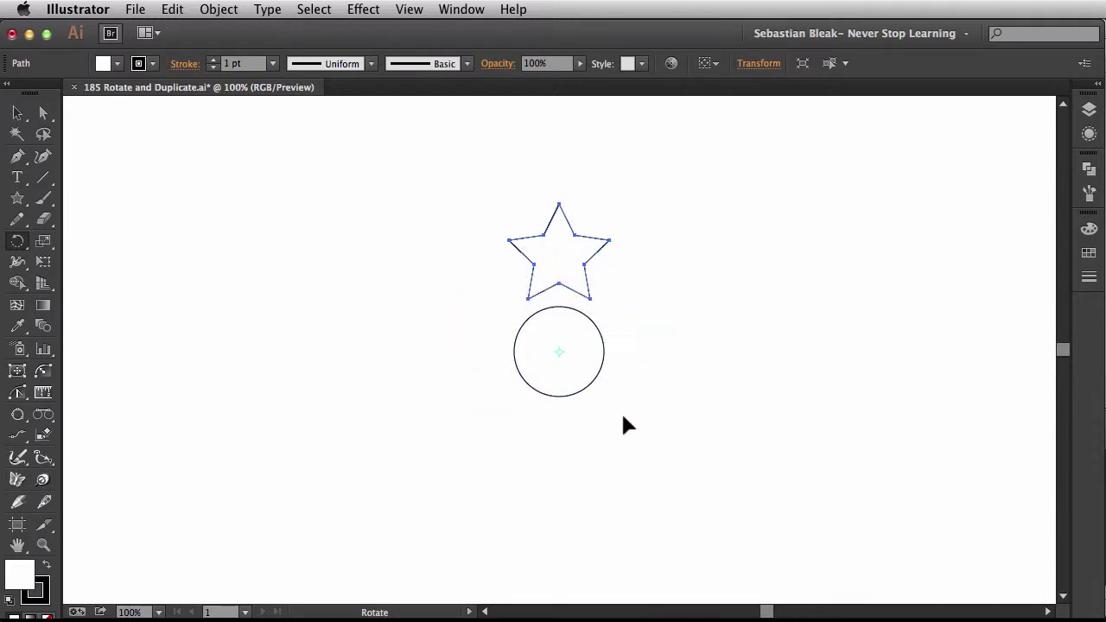
pyautogui.moveTo(558, 206); pyautogui.dragTo(529, 199)
pyautogui.press('shift')
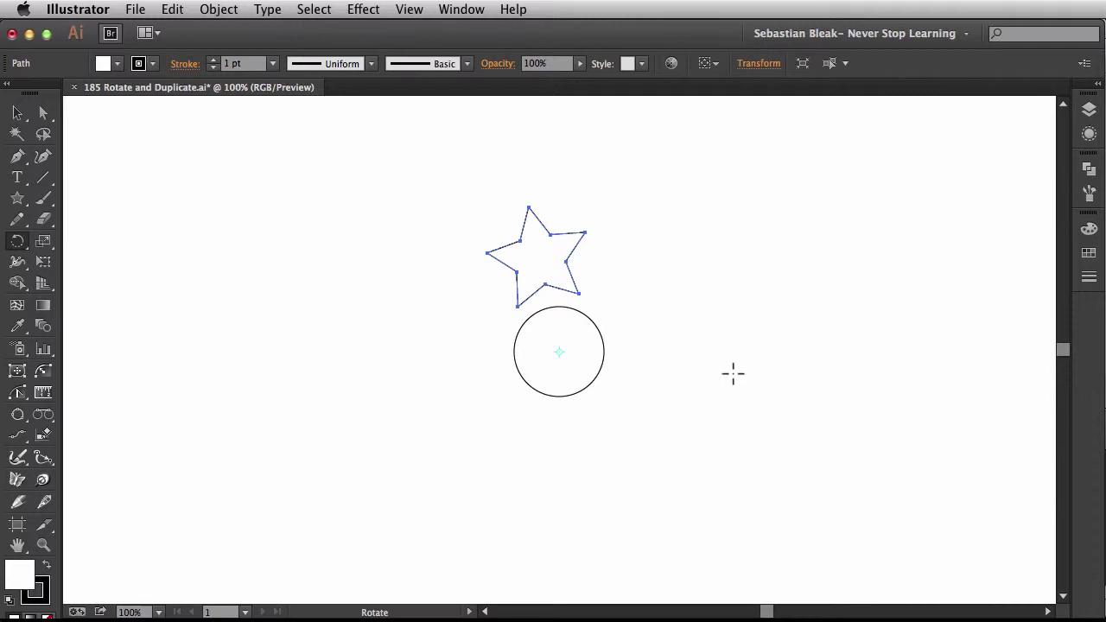
# Rotate a copy of the star about -70° around the circle's centre
pyautogui.moveTo(550, 235); pyautogui.dragTo(660, 310)
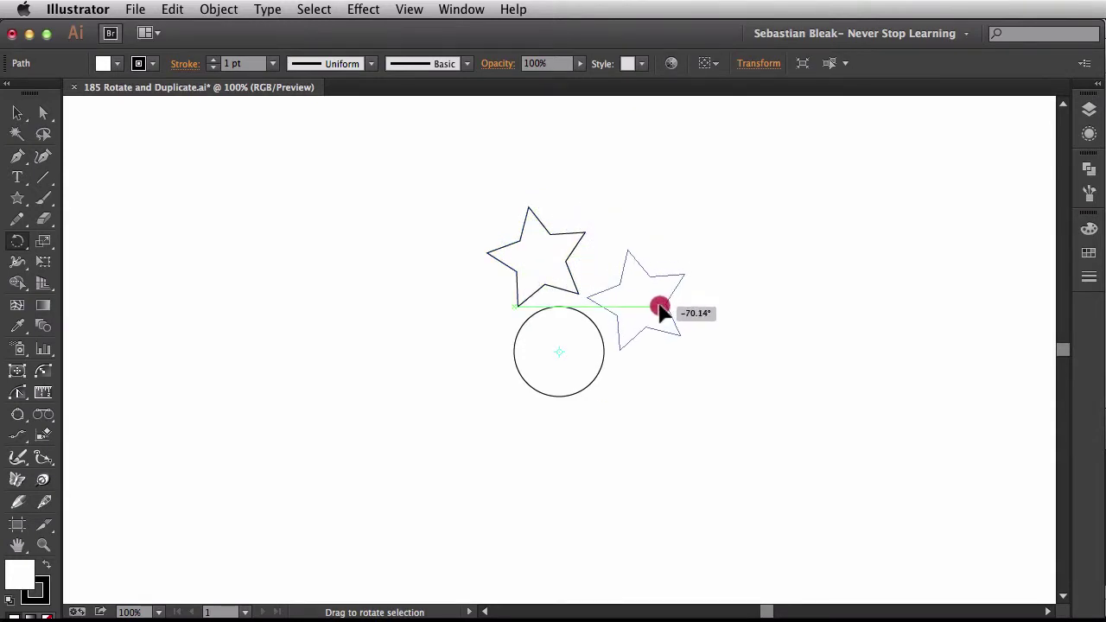
pyautogui.press('alt')
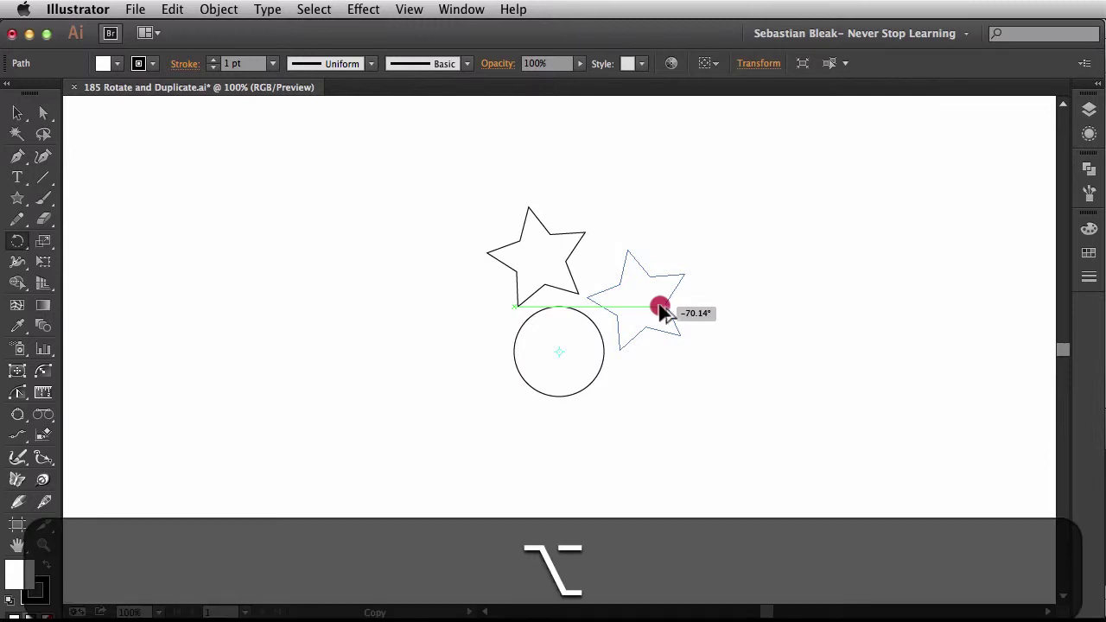
pyautogui.moveTo(660, 310); pyautogui.dragTo(660, 310)
pyautogui.moveTo(660, 310); pyautogui.dragTo(660, 310)
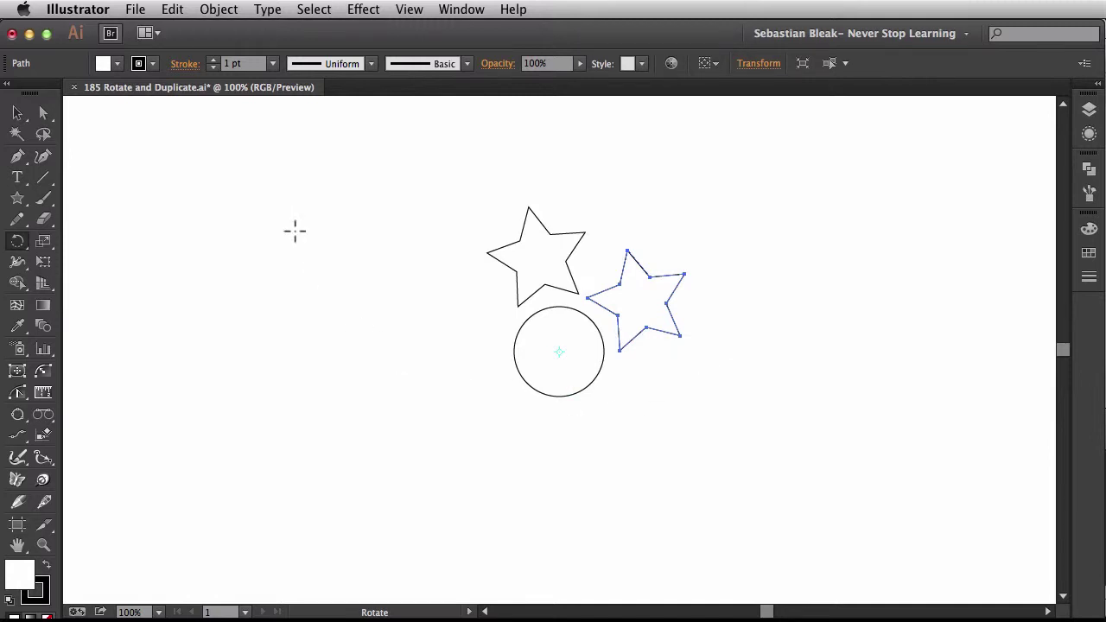
# Repeat the rotated copy with Transform Again until the stars go past a full turn around the circle
pyautogui.click(219, 9)
pyautogui.moveTo(259, 39)
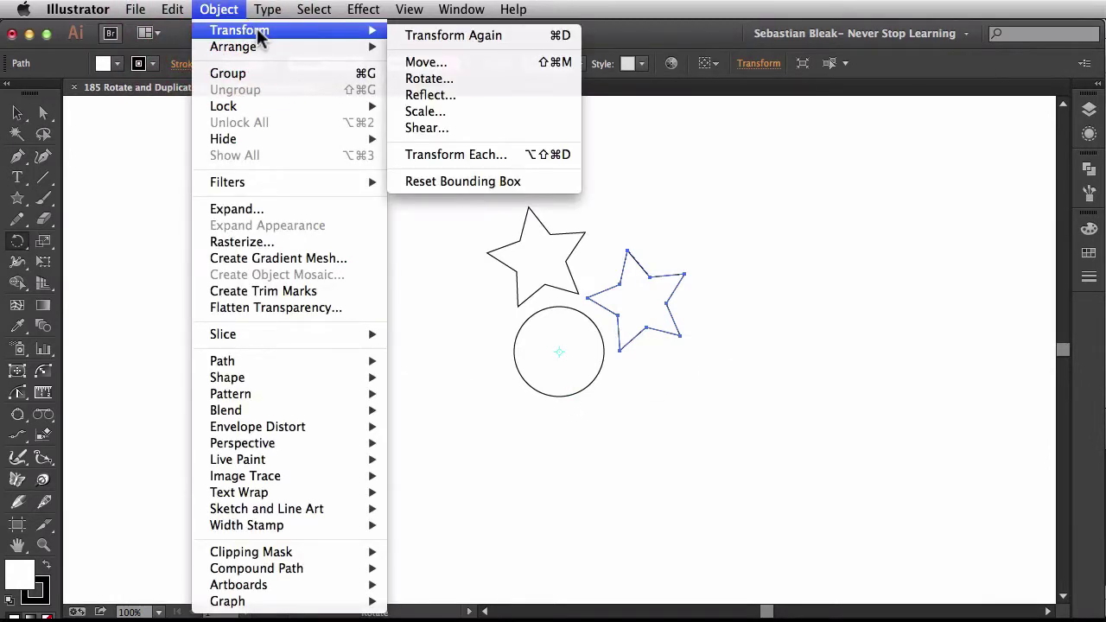
pyautogui.click(528, 36)
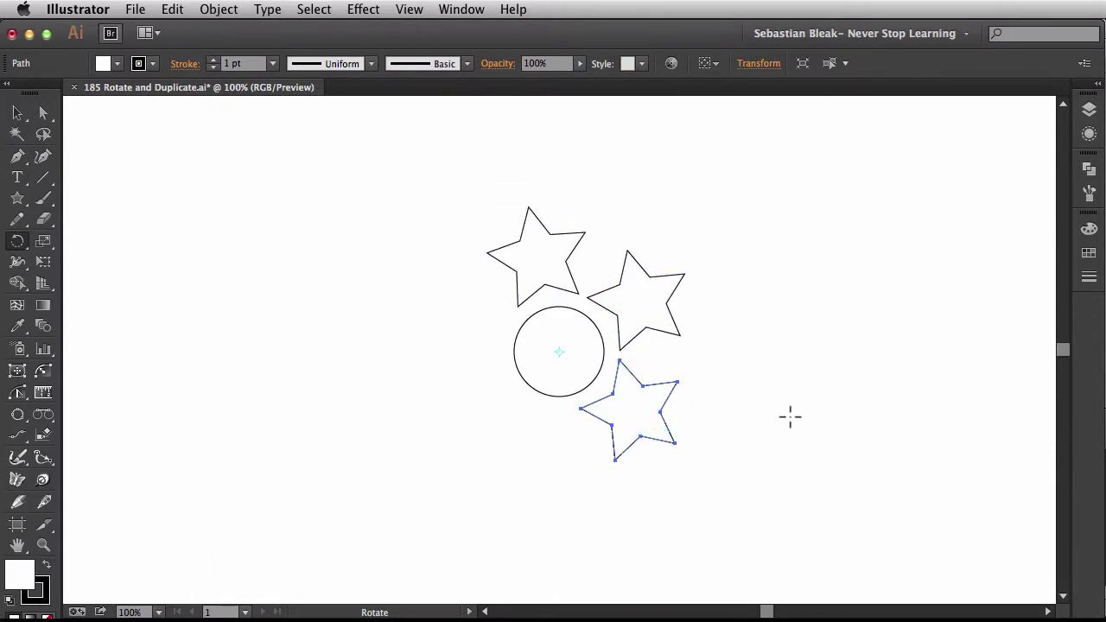
pyautogui.press('super+d')
pyautogui.press('super+d')
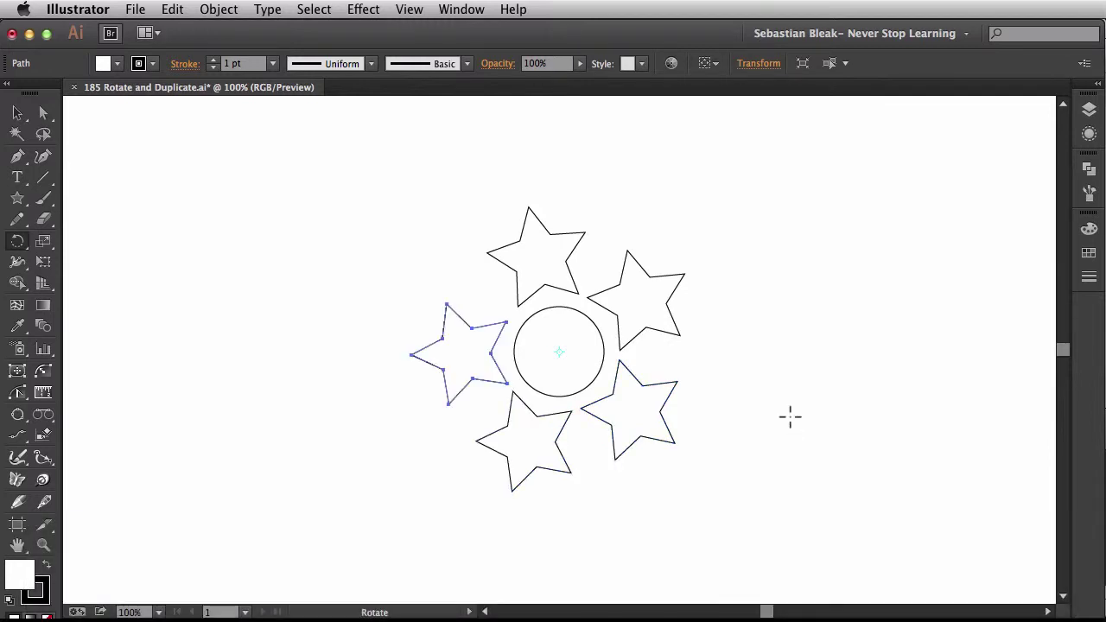
pyautogui.press('super+d')
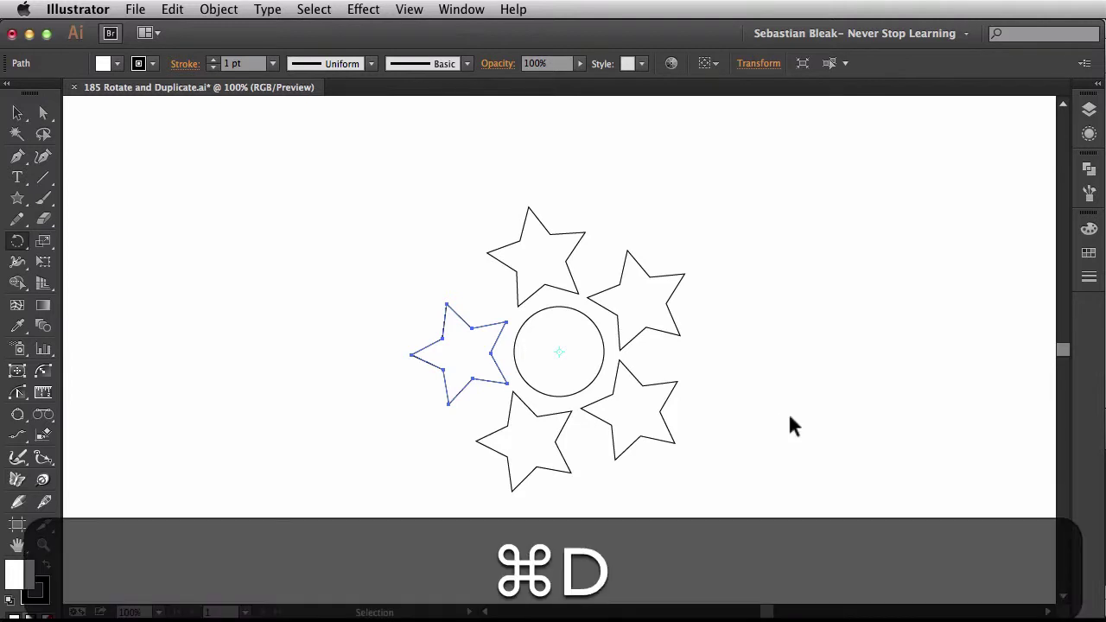
pyautogui.press('super+d')
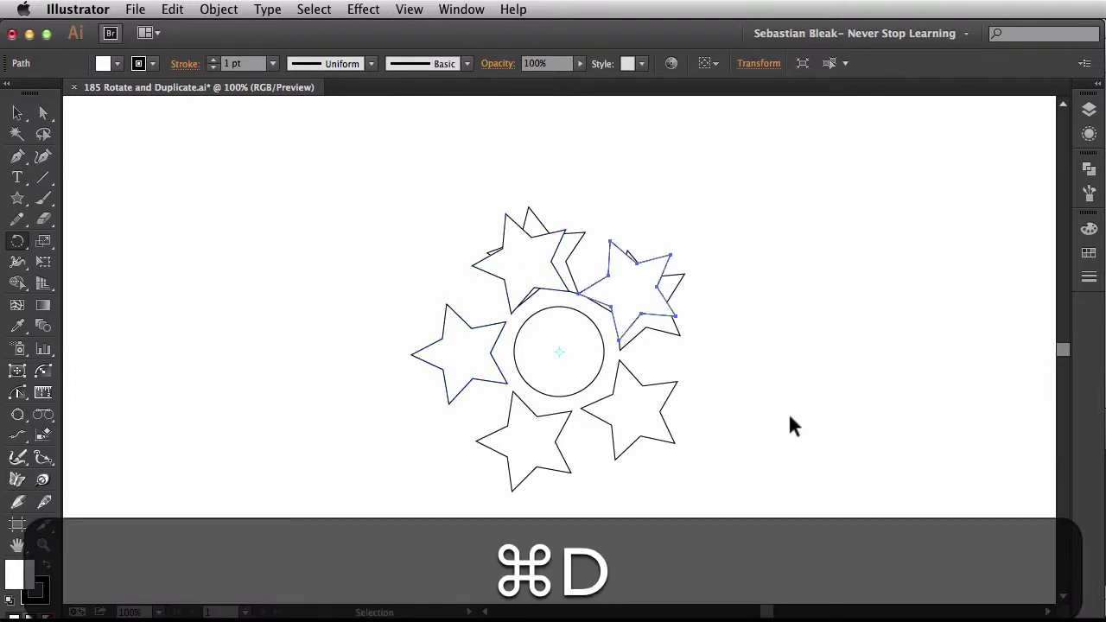
# Undo all the rotated star copies, leaving only the original tilted star and the circle
pyautogui.press('super+z')
pyautogui.press('super+z')
pyautogui.press('super+z')
pyautogui.press('super+z')
pyautogui.press('super+z')
pyautogui.press('super+z')
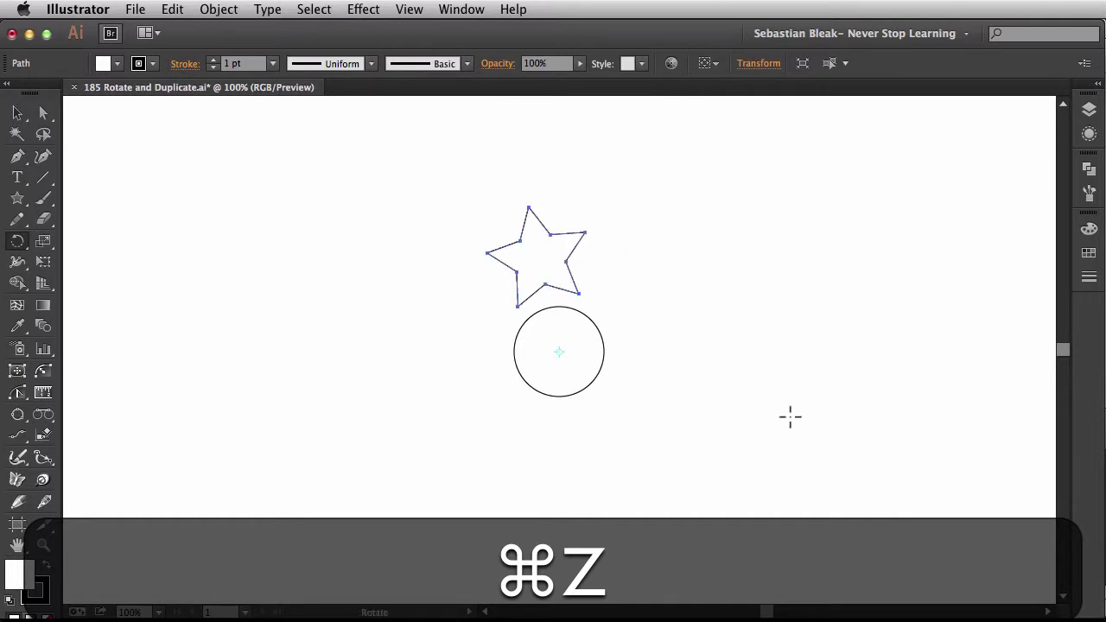
# Remove the star's fill and rotate a copy of it about -8.74° around the circle's centre
pyautogui.press('/')
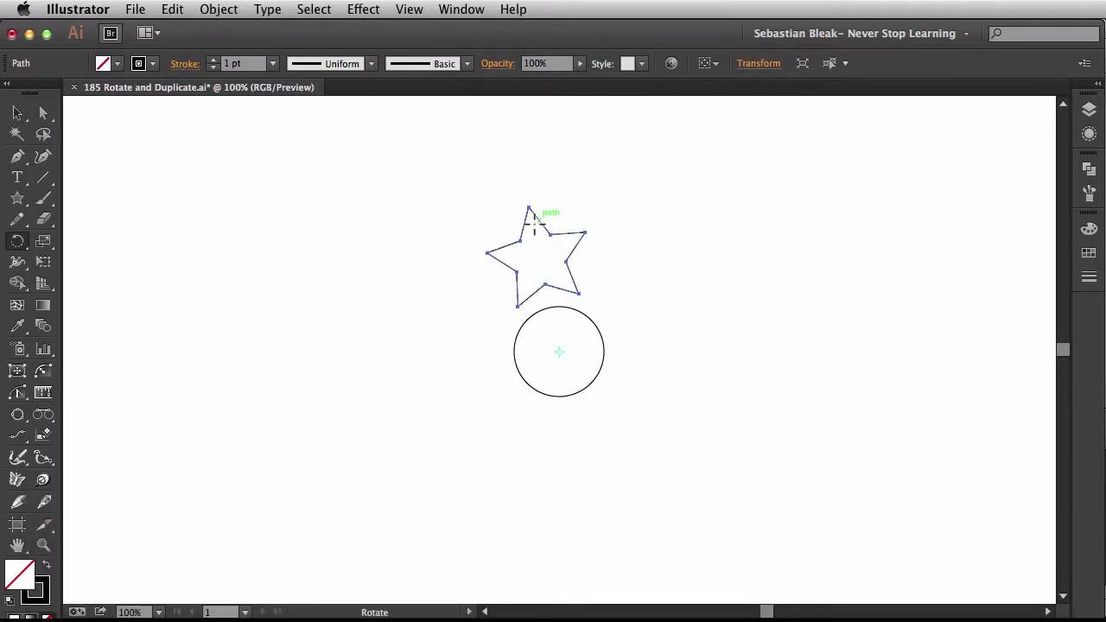
pyautogui.moveTo(534, 223); pyautogui.dragTo(555, 226)
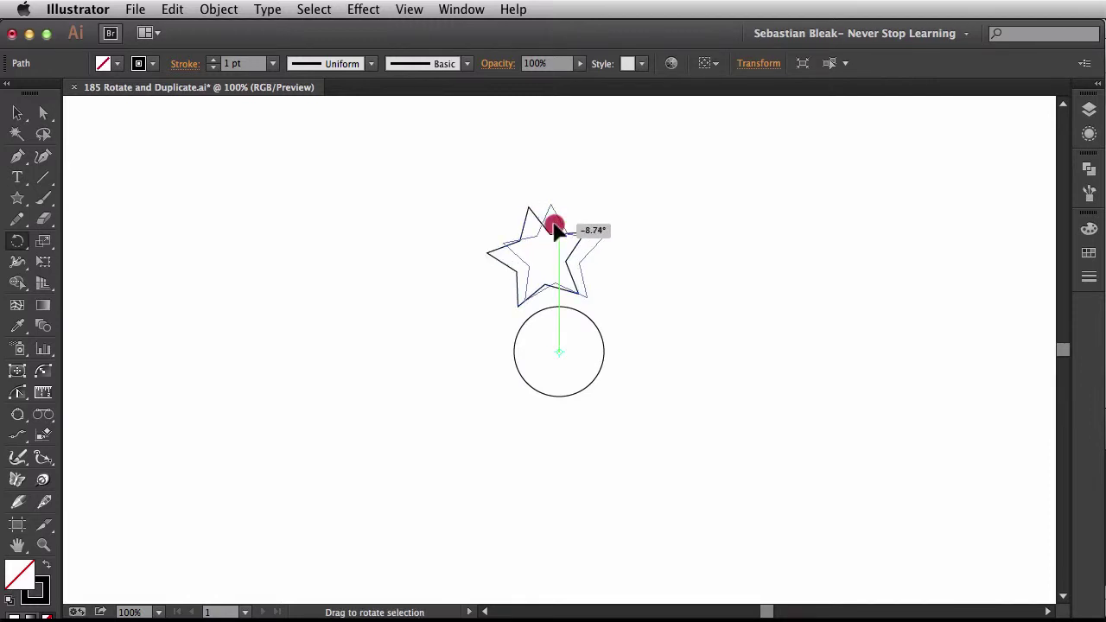
pyautogui.press('alt')
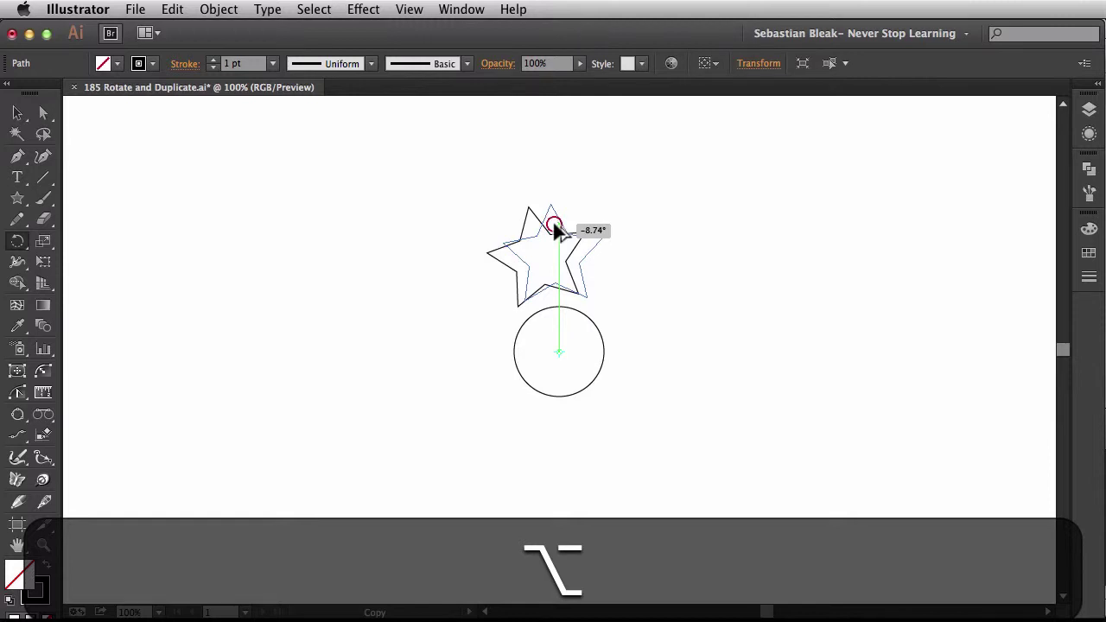
pyautogui.moveTo(559, 231); pyautogui.dragTo(559, 232)
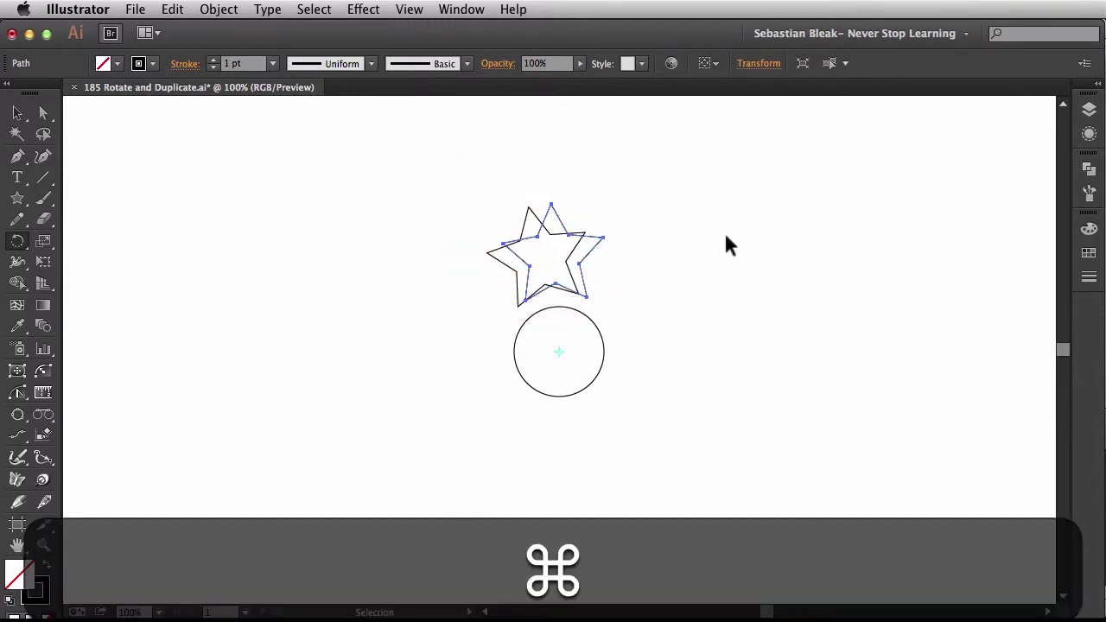
# Repeat the rotated copy with Transform Again until overlapping stars form a full ring around the circle, and deselect everything
pyautogui.press('super+d')
pyautogui.press('super+d')
pyautogui.press('super+d')
pyautogui.press('super+d')
pyautogui.press('super+d')
pyautogui.press('super+d')
pyautogui.press('super+d')
pyautogui.press('super+d')
pyautogui.press('super+d')
pyautogui.press('super+d')
pyautogui.press('super+d')
pyautogui.press('super+d')
pyautogui.press('super+d')
pyautogui.press('super+d')
pyautogui.press('super+d')
pyautogui.press('super+d')
pyautogui.press('super+d')
pyautogui.press('super+d')
pyautogui.press('super+d')
pyautogui.press('super+d')
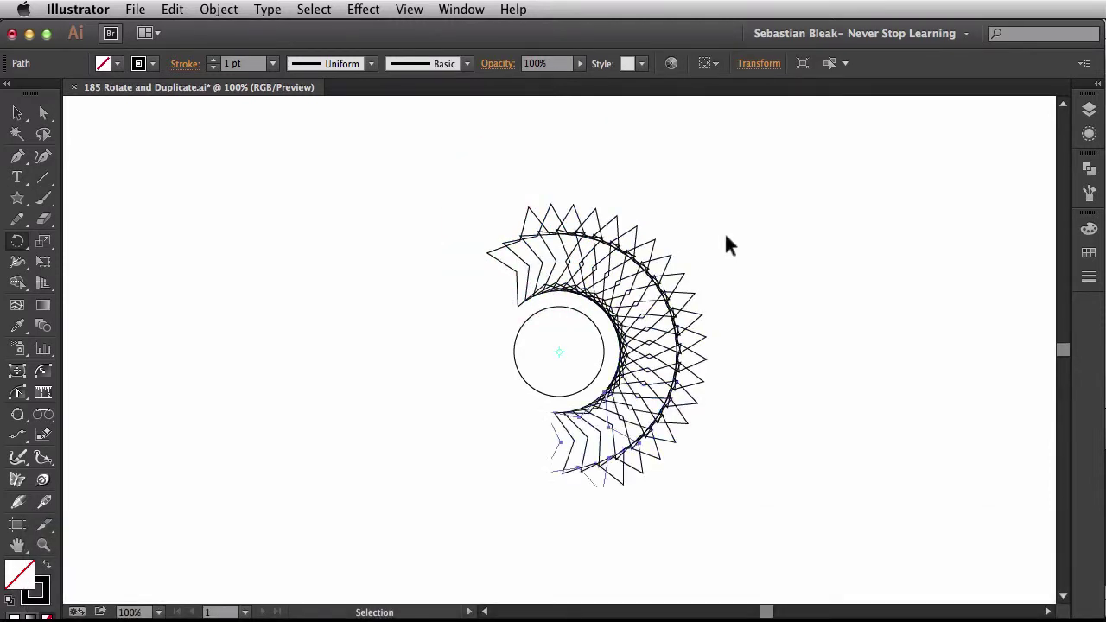
pyautogui.press('super+d')
pyautogui.press('super+d')
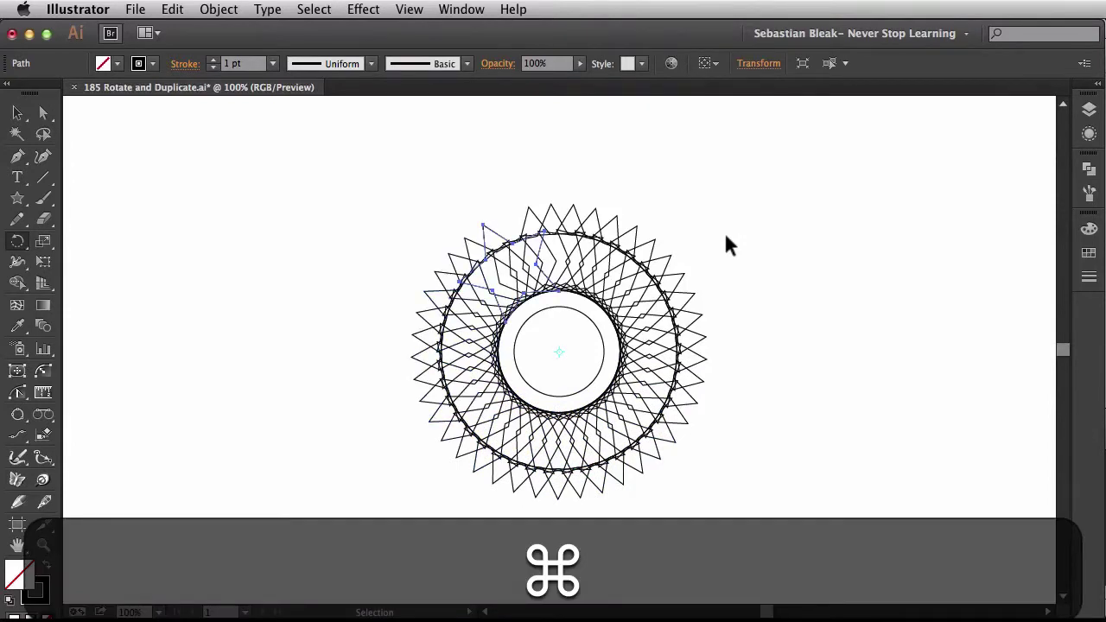
pyautogui.press('v')
pyautogui.click(737, 261)
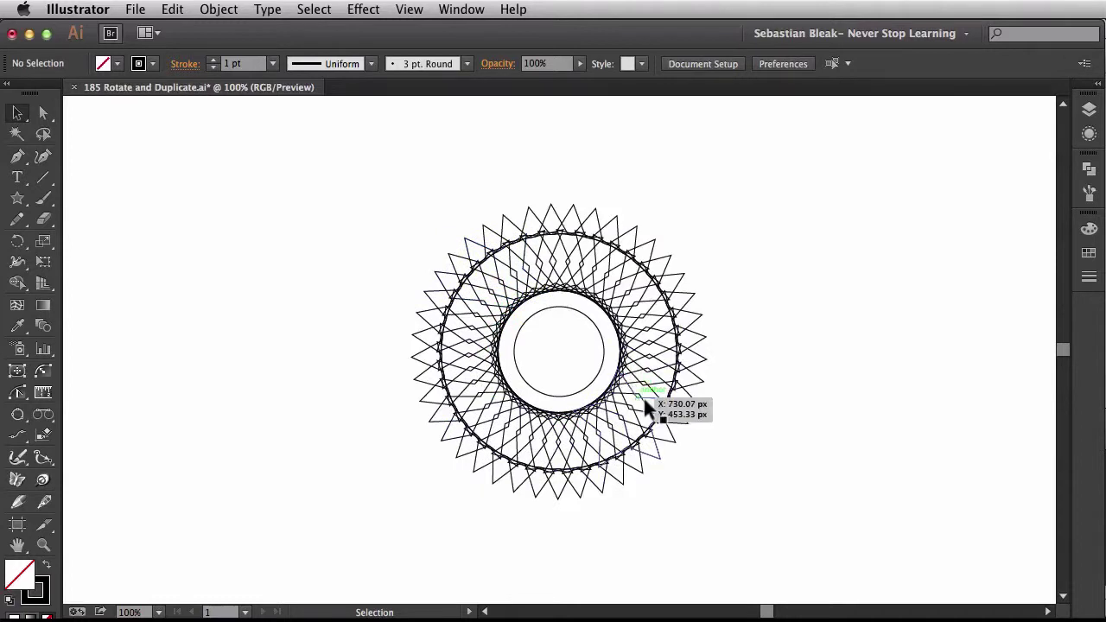
# Undo all the rotated star copies, leaving only the original unfilled star and the circle
pyautogui.press('super+z')
pyautogui.press('super+z')
pyautogui.press('super+z')
pyautogui.press('super+z')
pyautogui.press('super+z')
pyautogui.press('super+z')
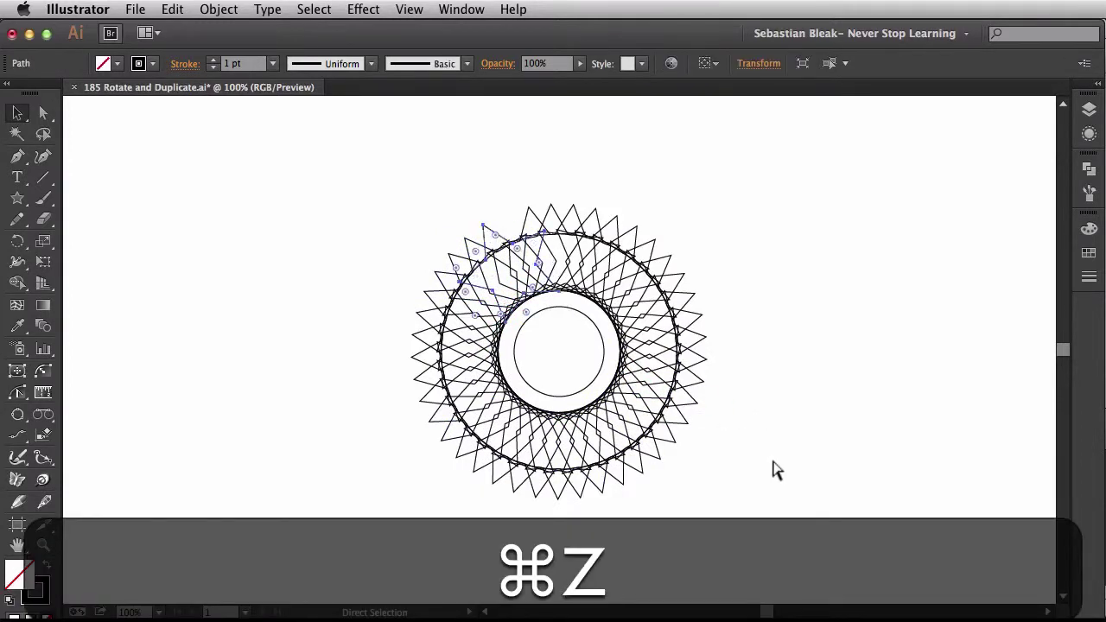
pyautogui.press('super+z')
pyautogui.press('super+z')
pyautogui.press('super+z')
pyautogui.press('super+z')
pyautogui.press('super+z')
pyautogui.press('super+z')
pyautogui.press('super+z')
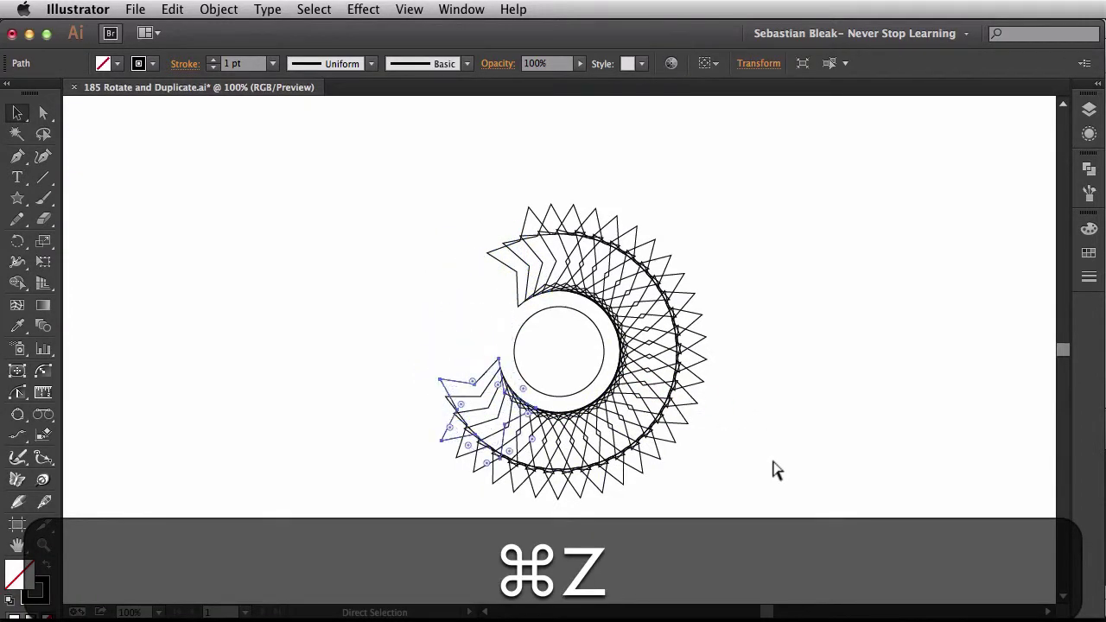
pyautogui.press('super+z')
pyautogui.press('super+z')
pyautogui.press('super+z')
pyautogui.press('super+z')
pyautogui.press('super+z')
pyautogui.press('super+z')
pyautogui.press('super+z')
pyautogui.press('super+z')
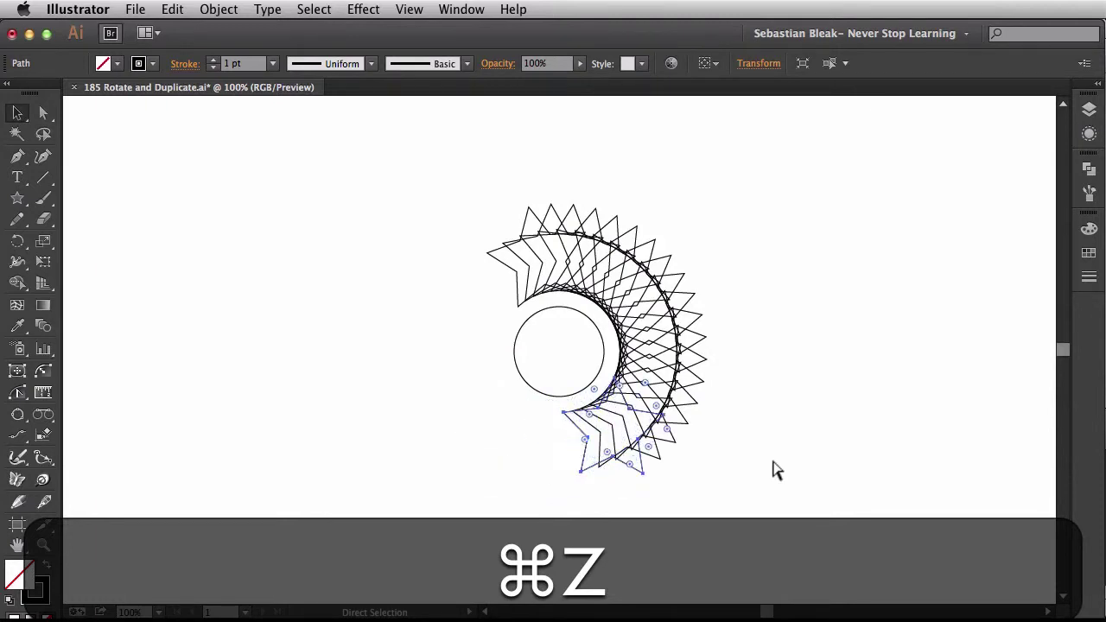
pyautogui.press('super+z')
pyautogui.press('super+z')
pyautogui.press('super+z')
pyautogui.press('super+z')
pyautogui.press('super+z')
pyautogui.press('super+z')
pyautogui.press('super+z')
pyautogui.press('super+z')
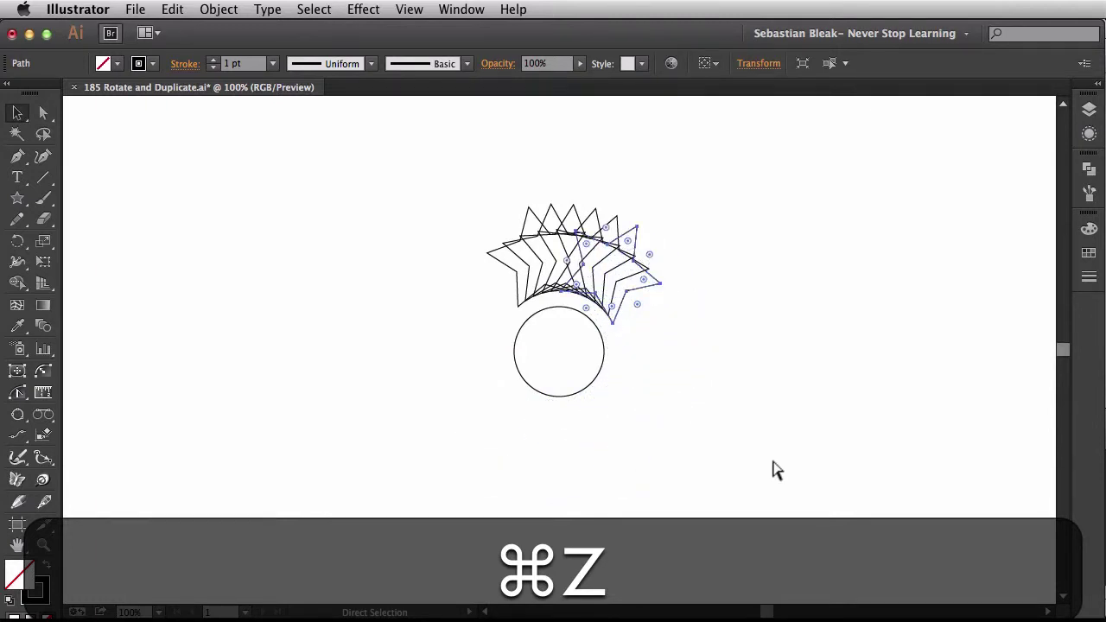
pyautogui.press('super+z')
pyautogui.press('super+z')
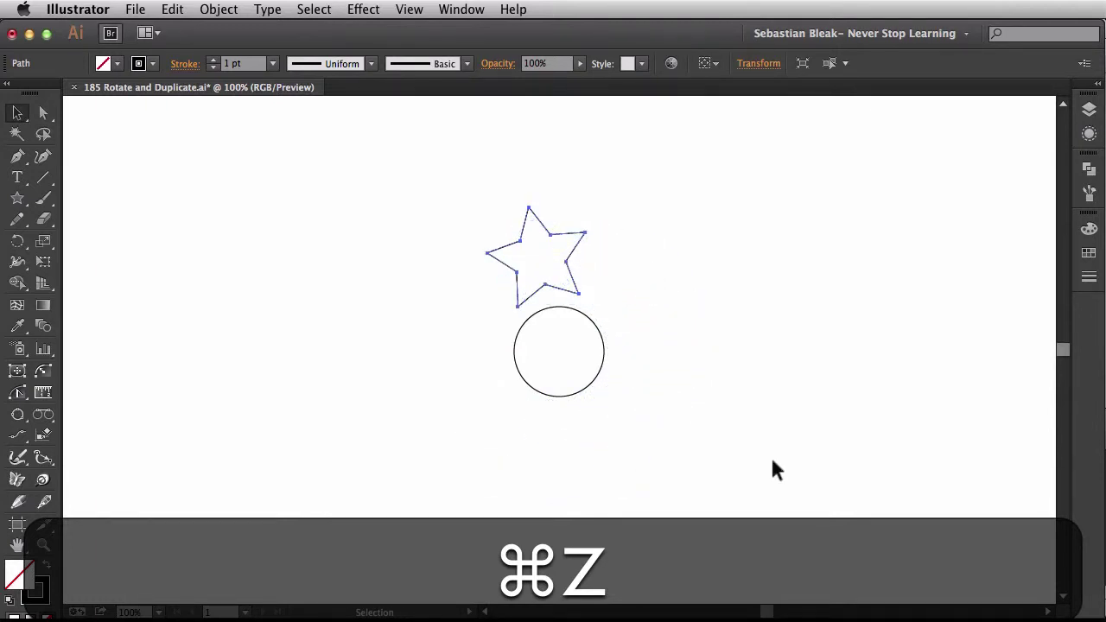
# Start a Rotate of the star about the circle's centre through the Rotate options, with Preview turned on
pyautogui.press('r')
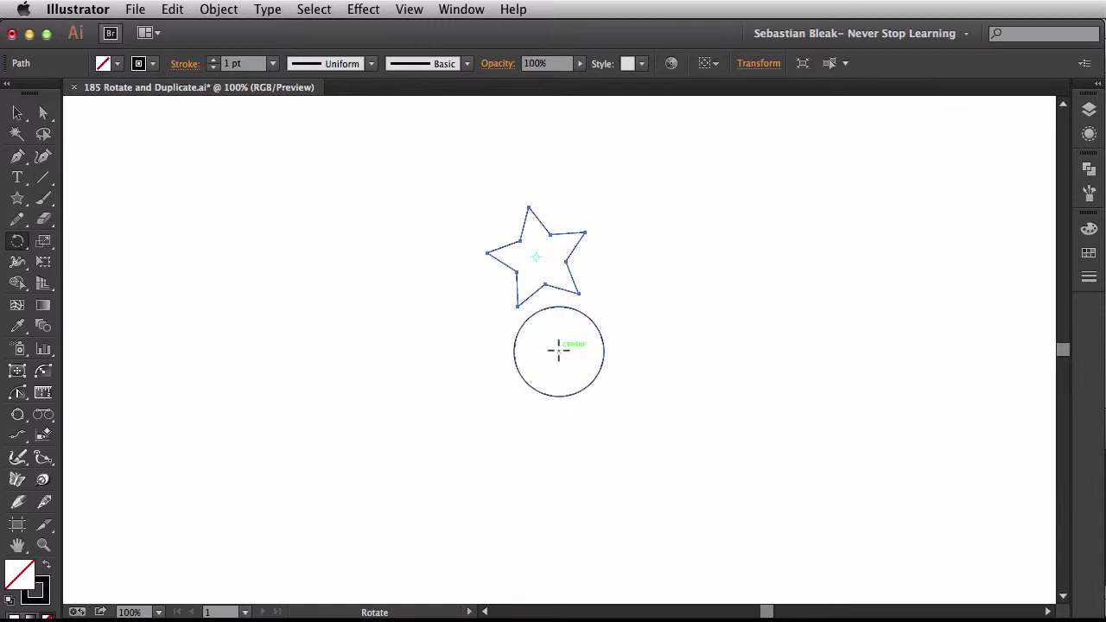
pyautogui.press('alt')
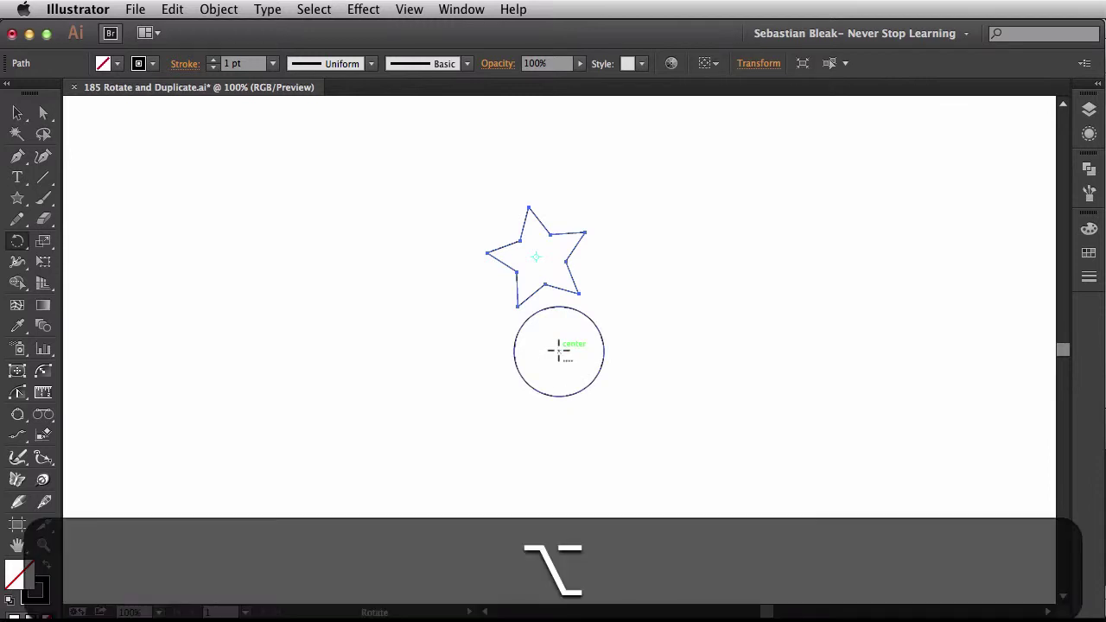
pyautogui.keyDown('alt'); pyautogui.click(558, 349); pyautogui.keyUp('alt')
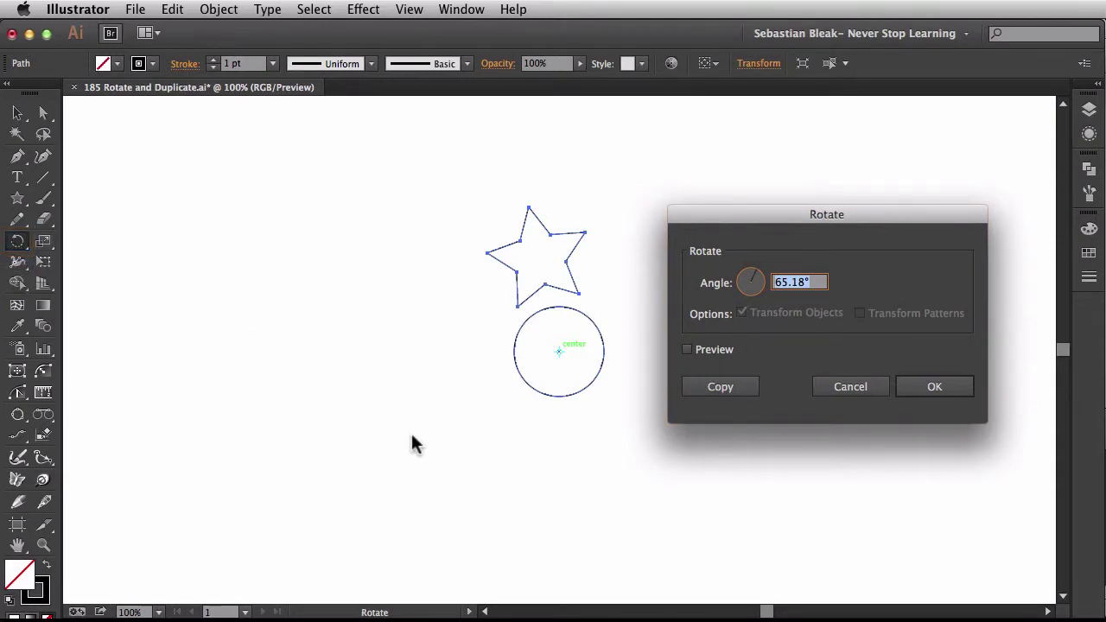
pyautogui.click(686, 350)
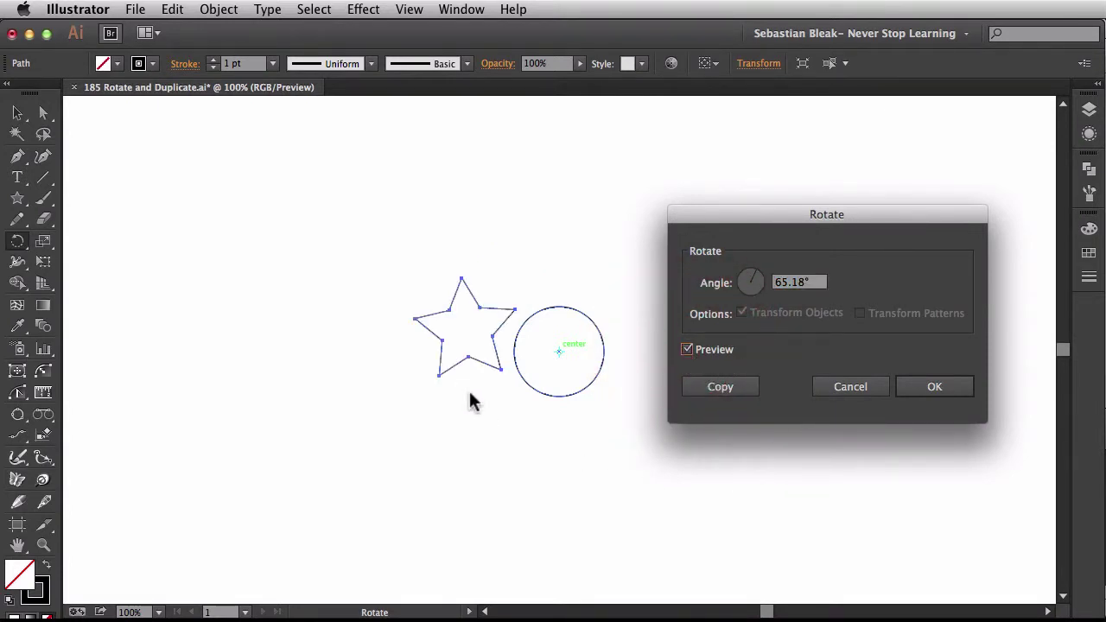
# Try several rotation angles for the star with the angle dial, including 65°, and enter an exact angle of 150°
pyautogui.click(758, 282)
pyautogui.moveTo(758, 283)
pyautogui.mouseDown()
pyautogui.moveTo(760, 293)
pyautogui.moveTo(699, 296)
pyautogui.moveTo(746, 283)
pyautogui.mouseUp()
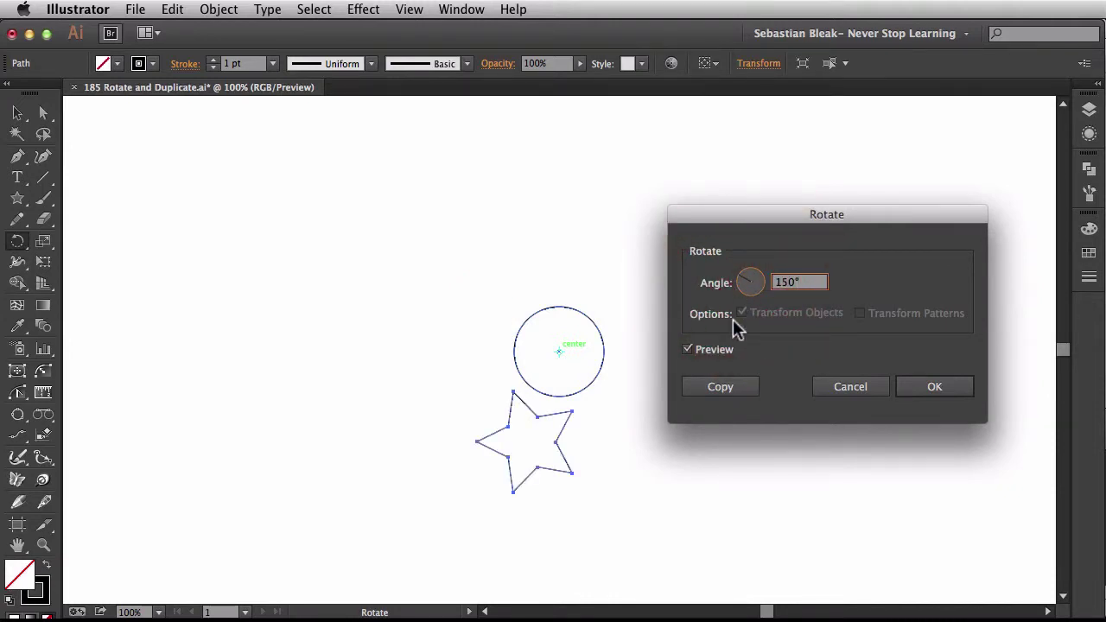
pyautogui.moveTo(745, 287); pyautogui.dragTo(762, 288)
pyautogui.click(748, 281)
pyautogui.click(750, 290)
pyautogui.click(757, 286)
pyautogui.click(752, 275)
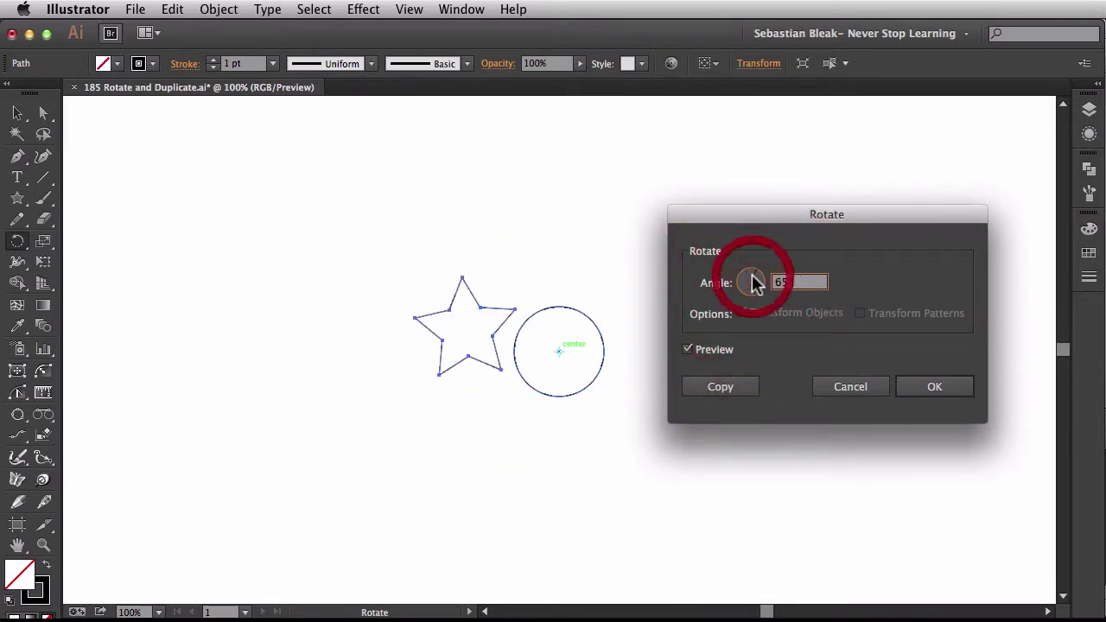
pyautogui.click(765, 286)
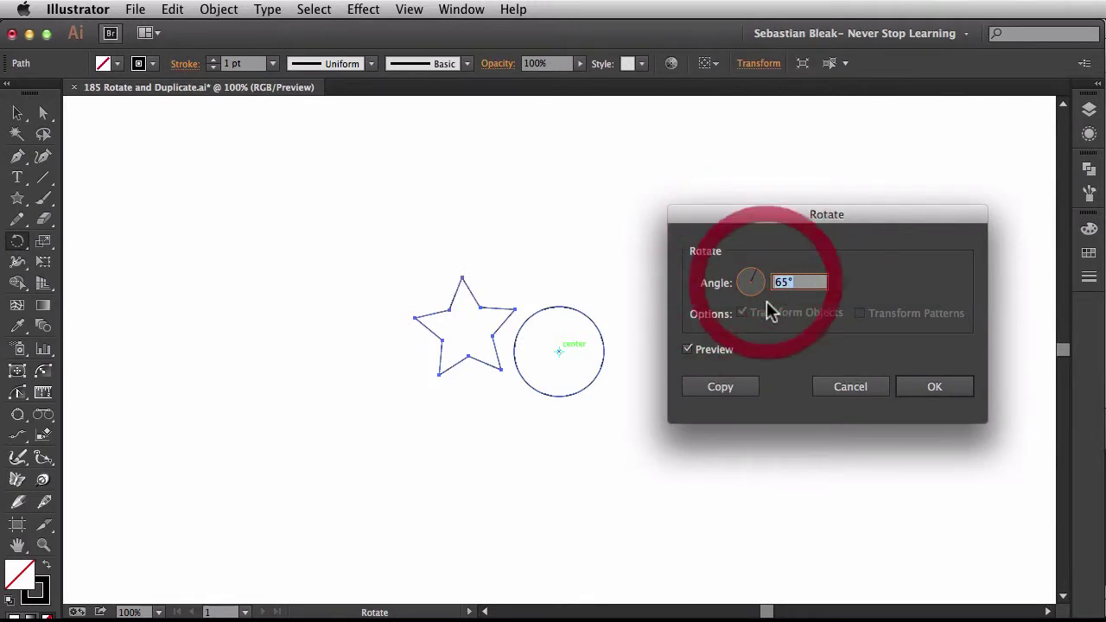
pyautogui.write('150')
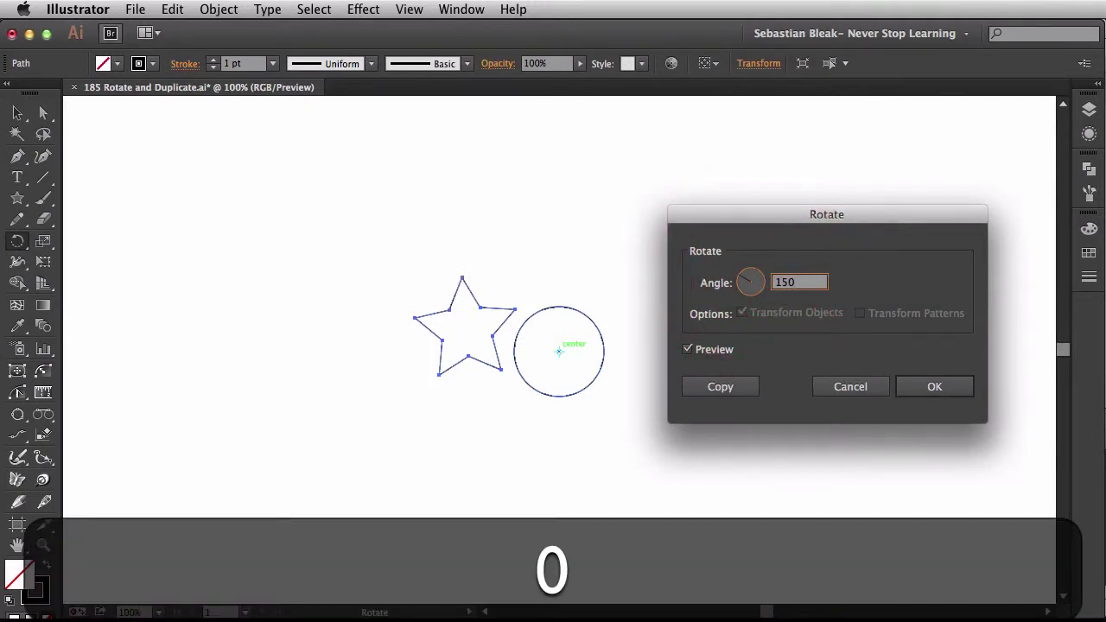
pyautogui.press('Tab')
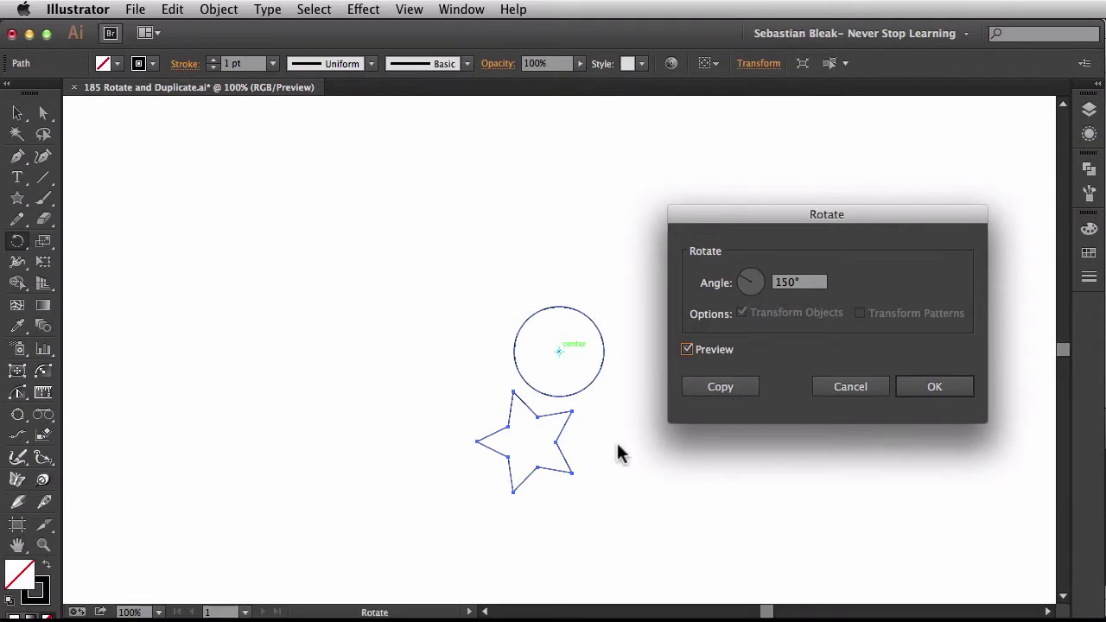
# Lower the rotation angle to 22° and create a rotated copy of the star around the circle's centre
pyautogui.click(785, 283)
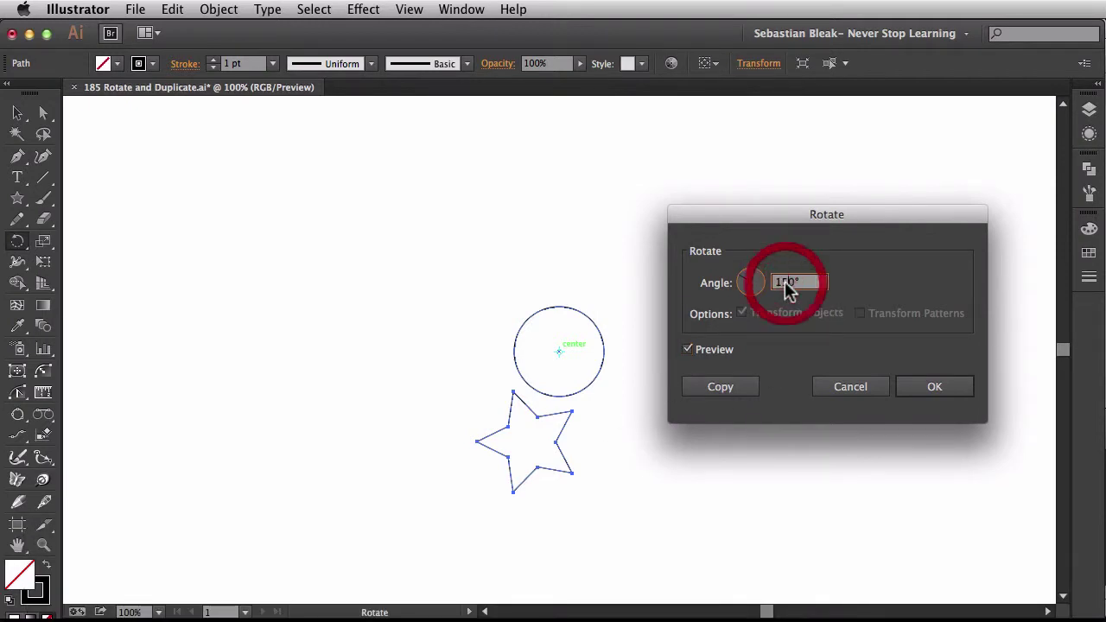
pyautogui.scroll(-20, 785, 283)
pyautogui.scroll(-20, 785, 282)
pyautogui.scroll(-20, 785, 282)
pyautogui.scroll(-20, 785, 281)
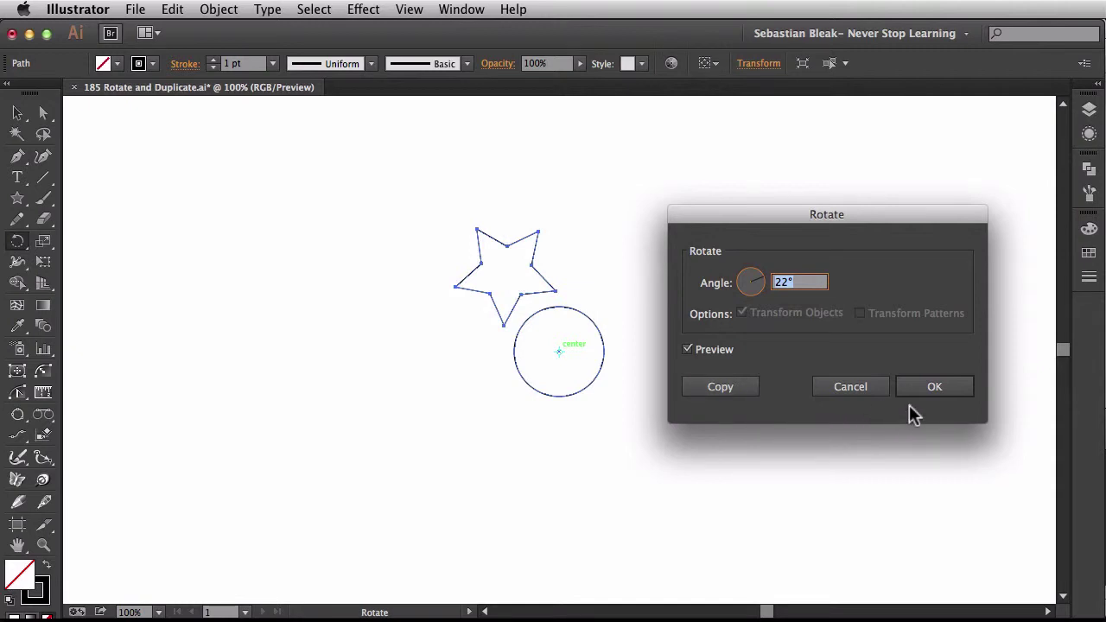
pyautogui.click(741, 388)
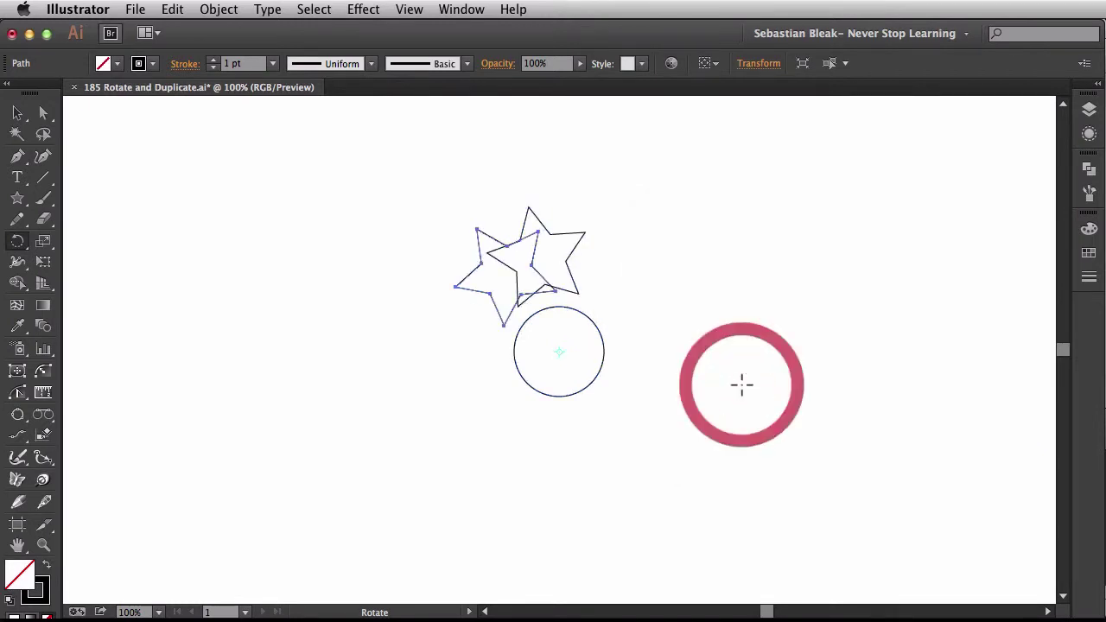
# Repeat the 22° rotated copy with Transform Again until the stars go all the way around the circle
pyautogui.press('super+d')
pyautogui.press('super+d')
pyautogui.press('super+d')
pyautogui.press('super+d')
pyautogui.press('super+d')
pyautogui.press('super+d')
pyautogui.press('super+d')
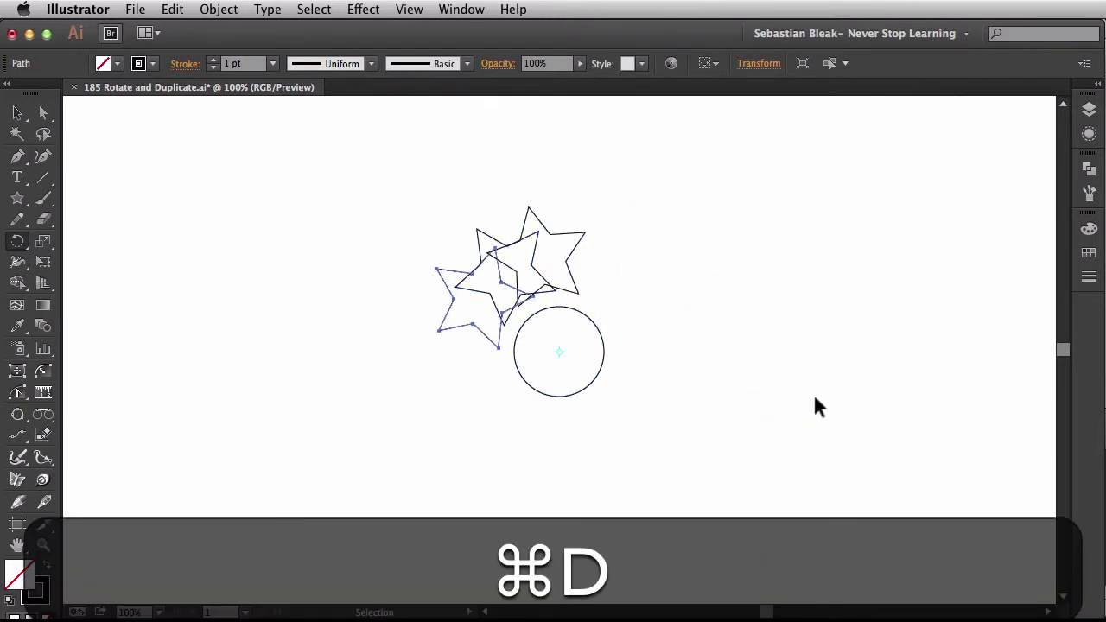
pyautogui.press('super+d')
pyautogui.press('super+d')
pyautogui.press('super+d')
pyautogui.press('super+d')
pyautogui.press('super+d')
pyautogui.press('super+d')
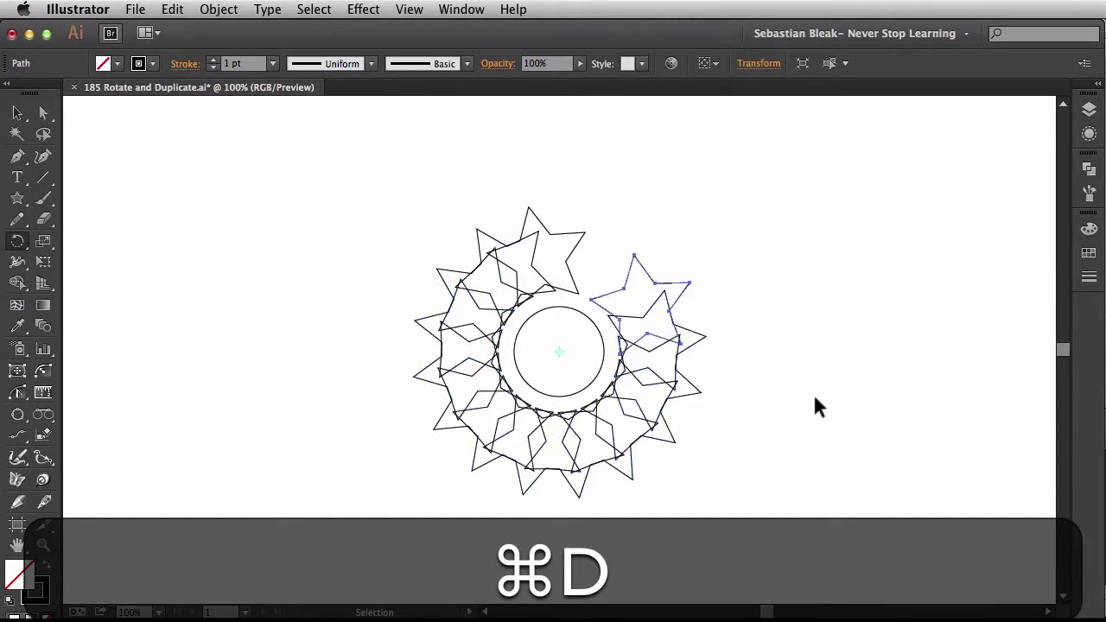
# Undo all the 22° star copies so only the original star and the circle remain
pyautogui.press('super+z')
pyautogui.press('super+z')
pyautogui.press('super+z')
pyautogui.press('super+z')
pyautogui.press('super+z')
pyautogui.press('super+z')
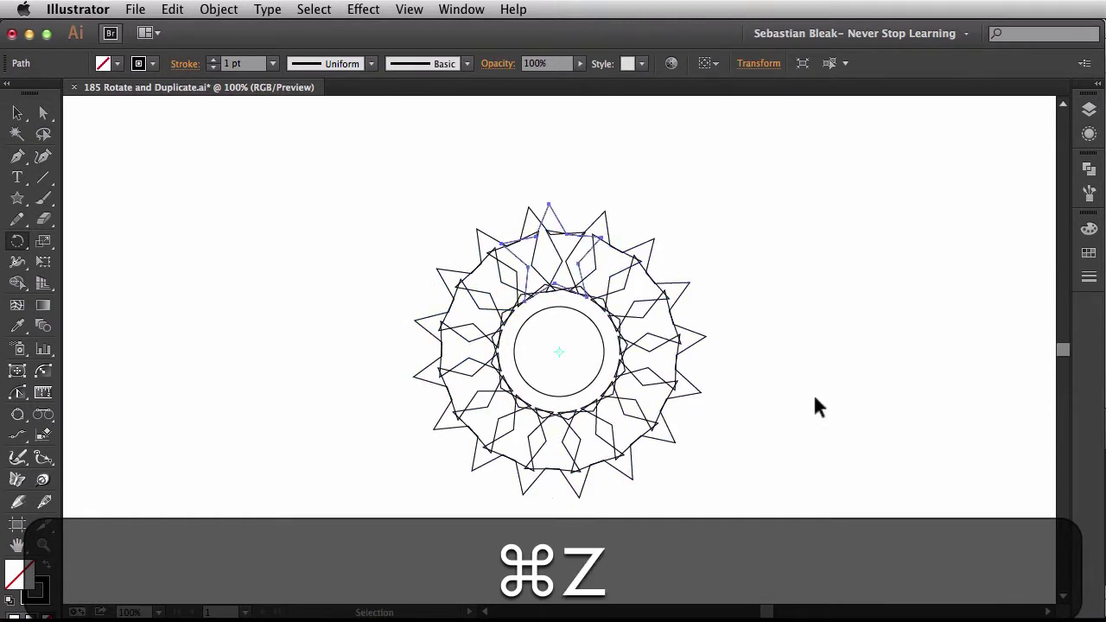
pyautogui.press('super+z')
pyautogui.press('super+z')
pyautogui.press('super+z')
pyautogui.press('super+z')
pyautogui.press('super+z')
pyautogui.press('super+z')
pyautogui.press('super+z')
pyautogui.press('super+z')
pyautogui.press('super+z')
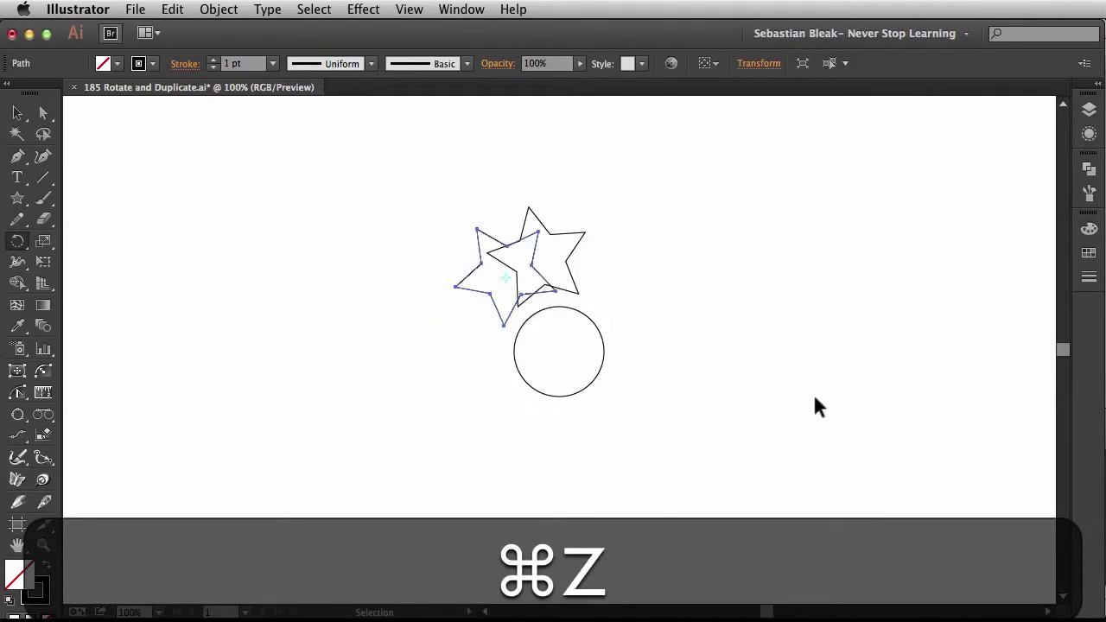
pyautogui.press('super+z')
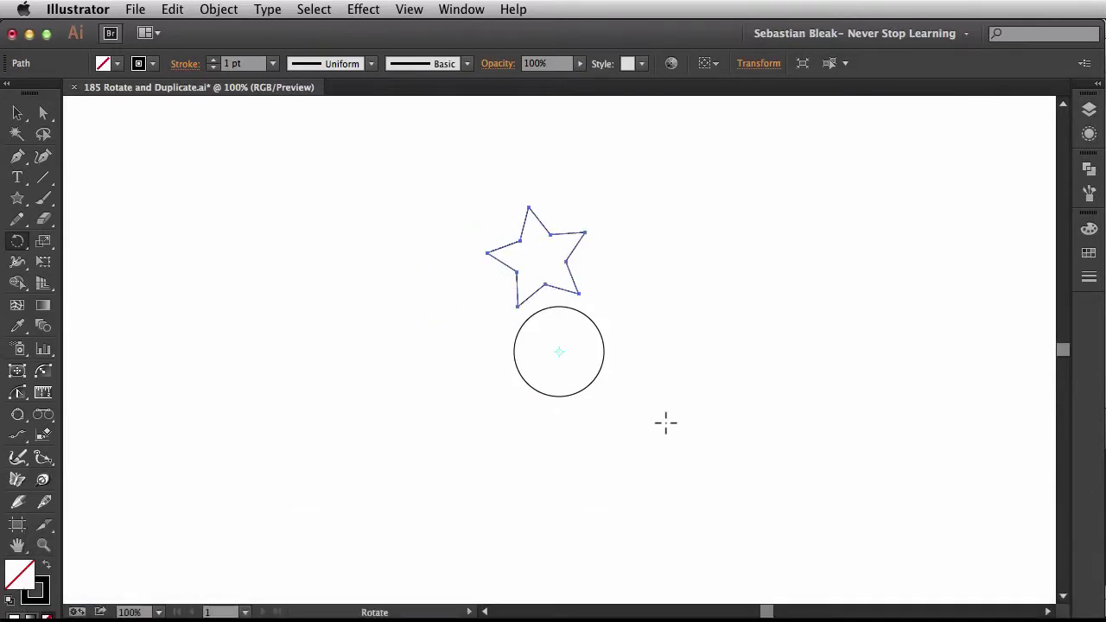
# Create a copy of the star rotated by 360/5 degrees around the circle's centre
pyautogui.press('alt')
pyautogui.keyDown('alt'); pyautogui.click(559, 351); pyautogui.keyUp('alt')
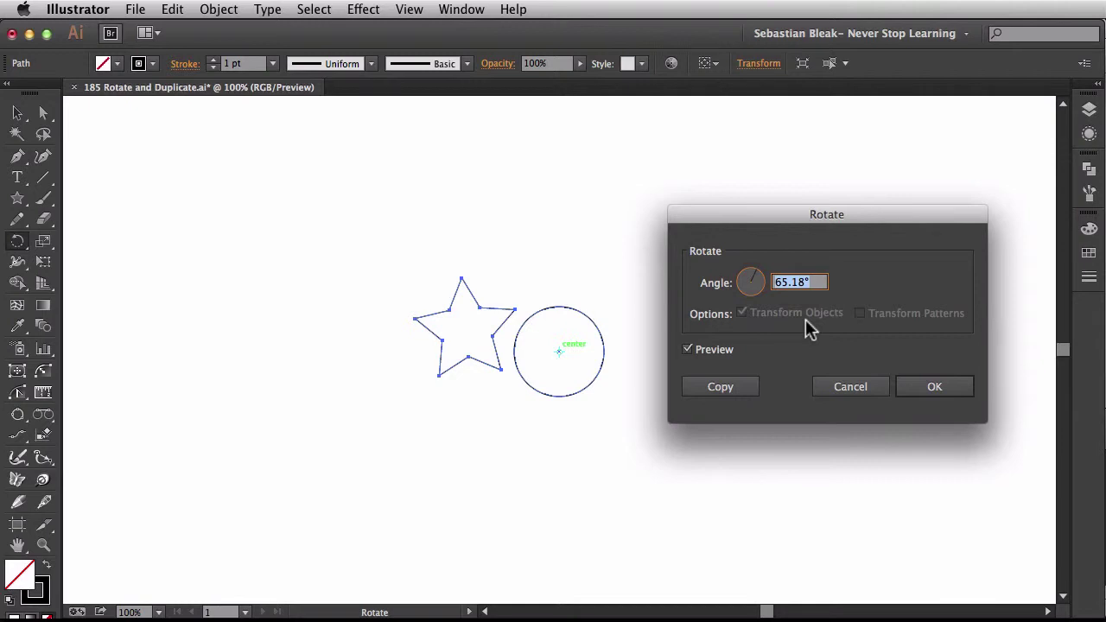
pyautogui.write('360/')
pyautogui.write('5')
pyautogui.press('Tab')
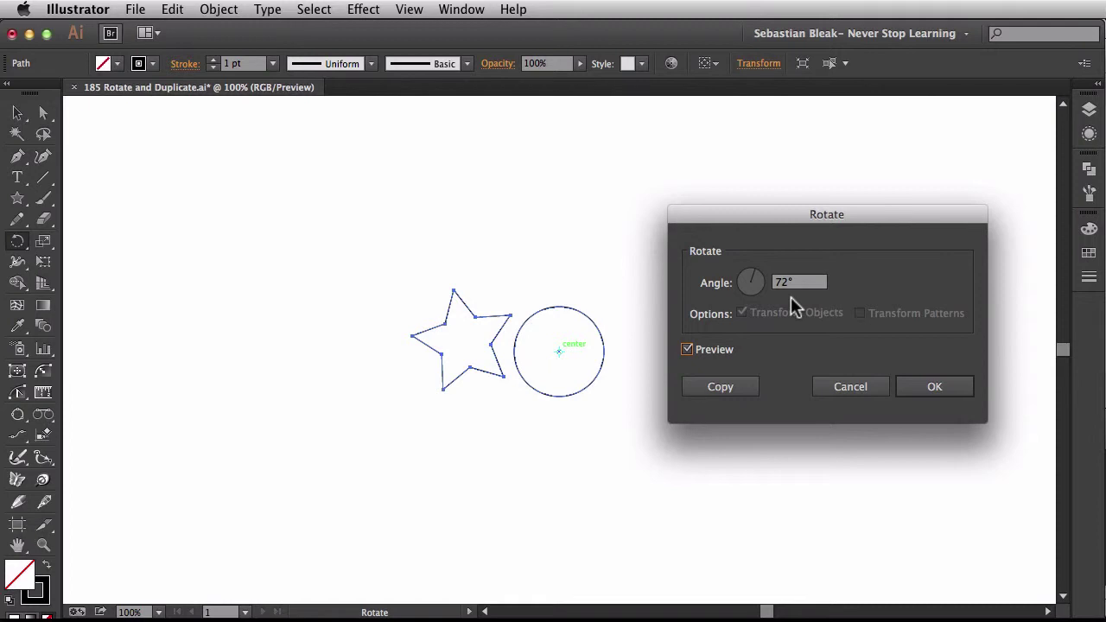
pyautogui.click(741, 386)
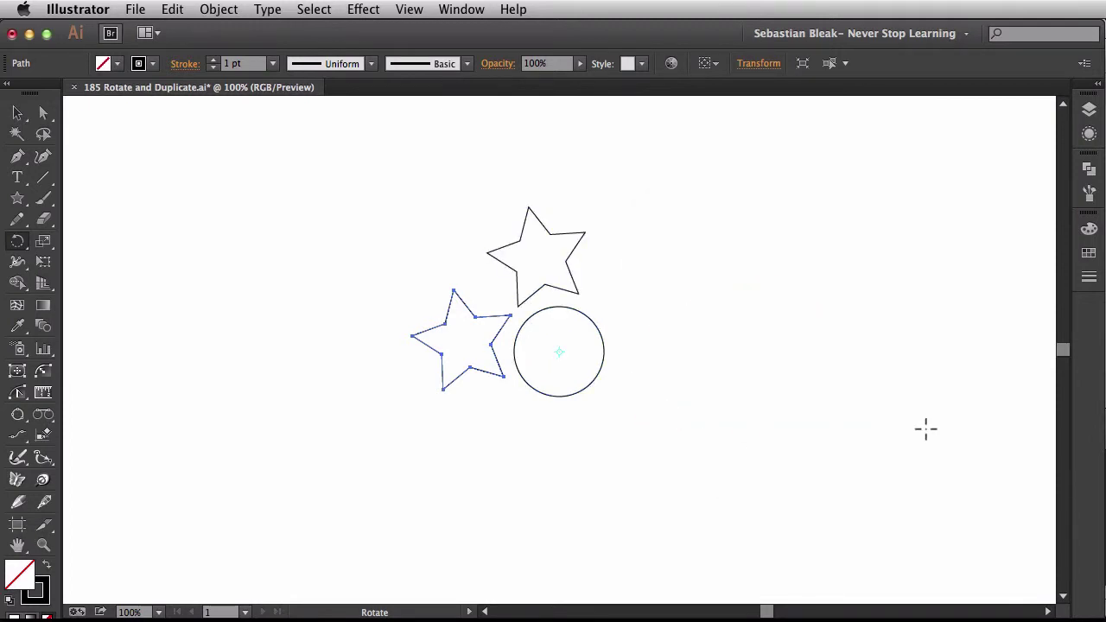
# Repeat the rotated copy with Transform Again until five evenly spaced stars surround the circle
pyautogui.press('super+d')
pyautogui.press('super+d')
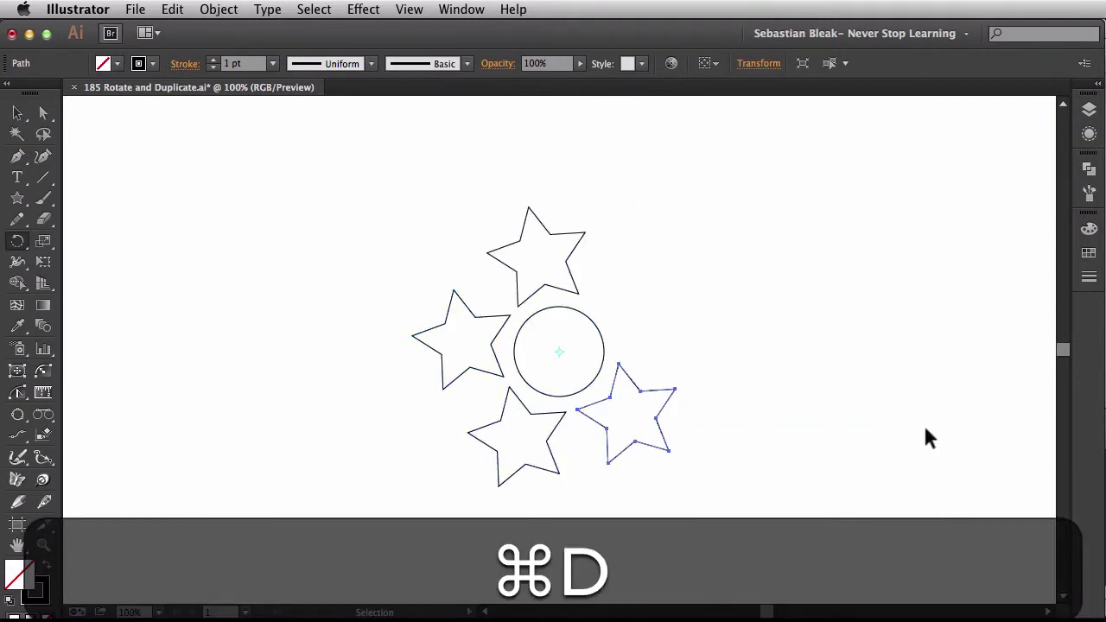
pyautogui.press('super+d')
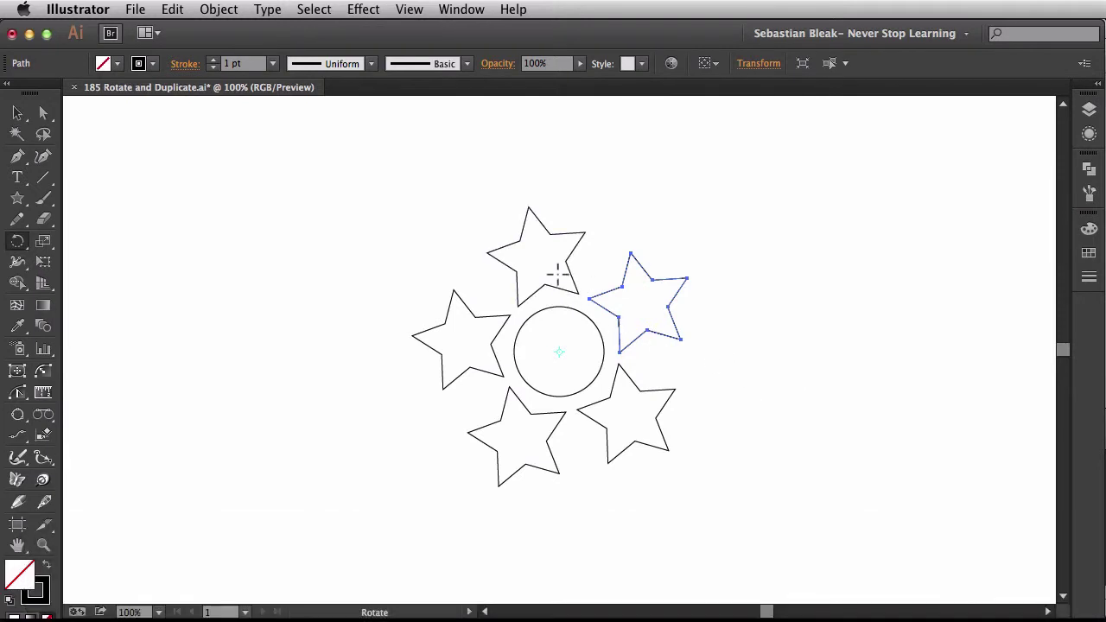
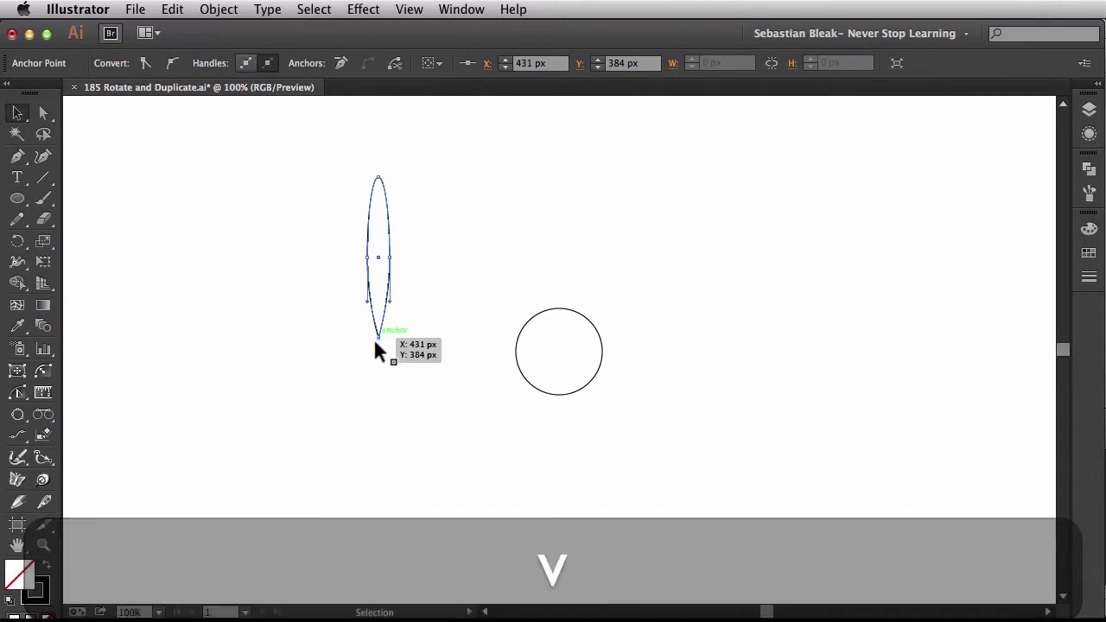
# Move the narrow petal shape so its pointed lower tip snaps onto the topmost point of the circle
pyautogui.click(379, 342)
pyautogui.moveTo(376, 335); pyautogui.dragTo(562, 309)
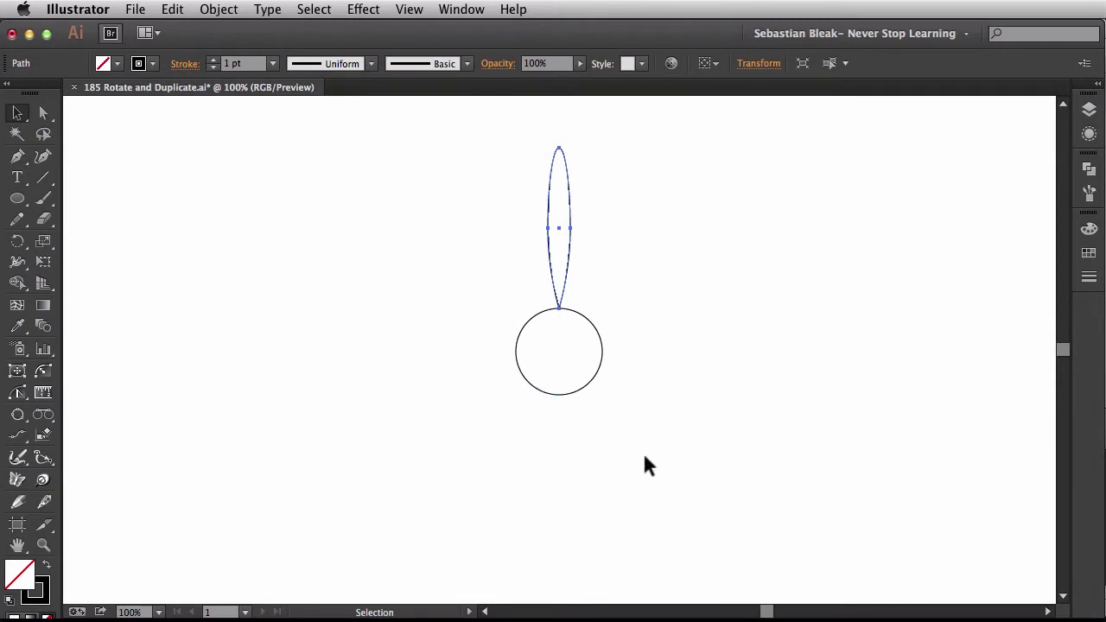
# Create a copy of the petal rotated by 360/50 degrees around the circle's centre
pyautogui.press('r')
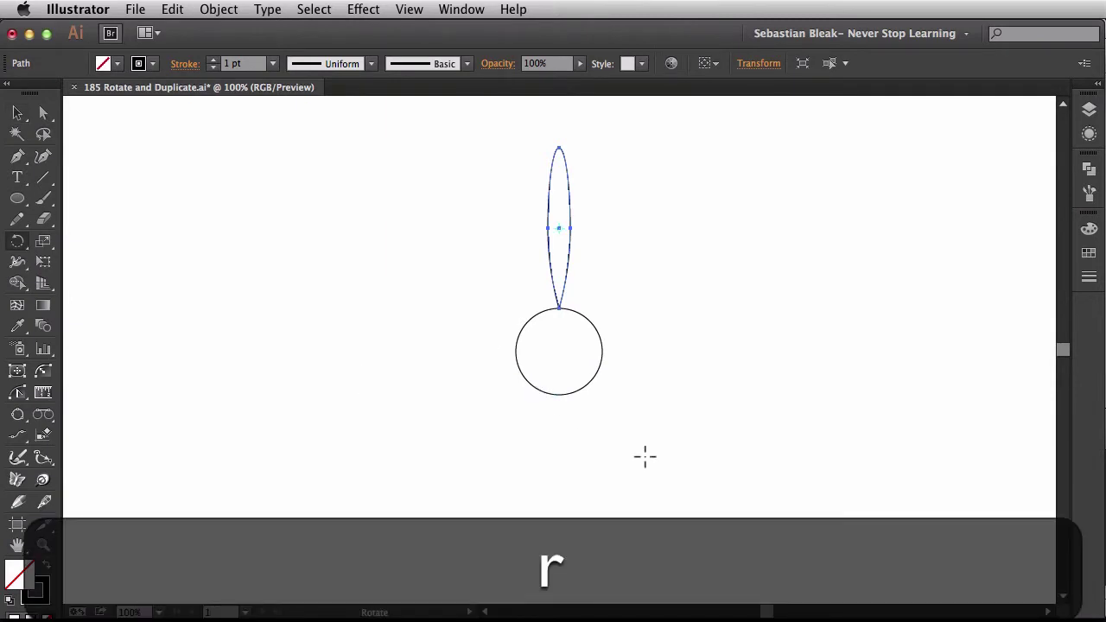
pyautogui.keyDown('alt'); pyautogui.click(558, 350); pyautogui.keyUp('alt')
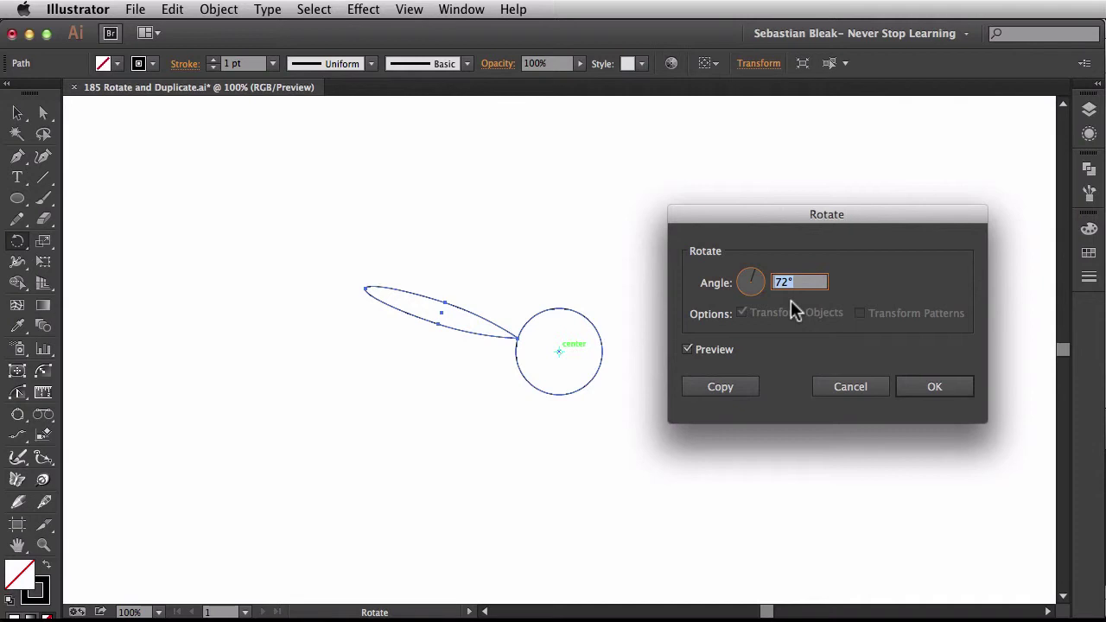
pyautogui.write('360')
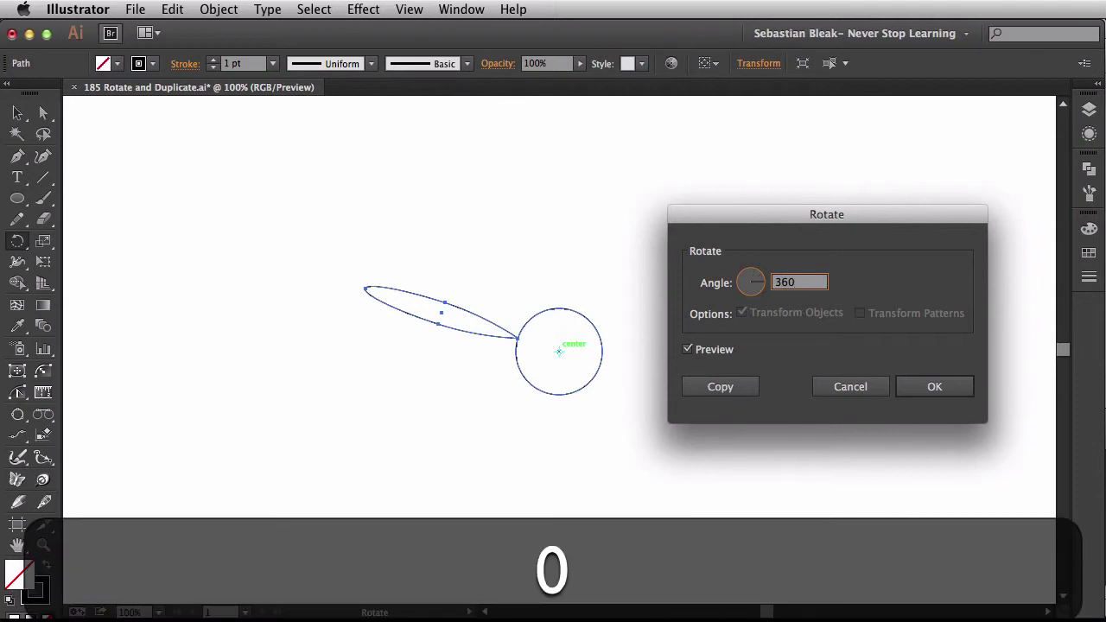
pyautogui.write('/')
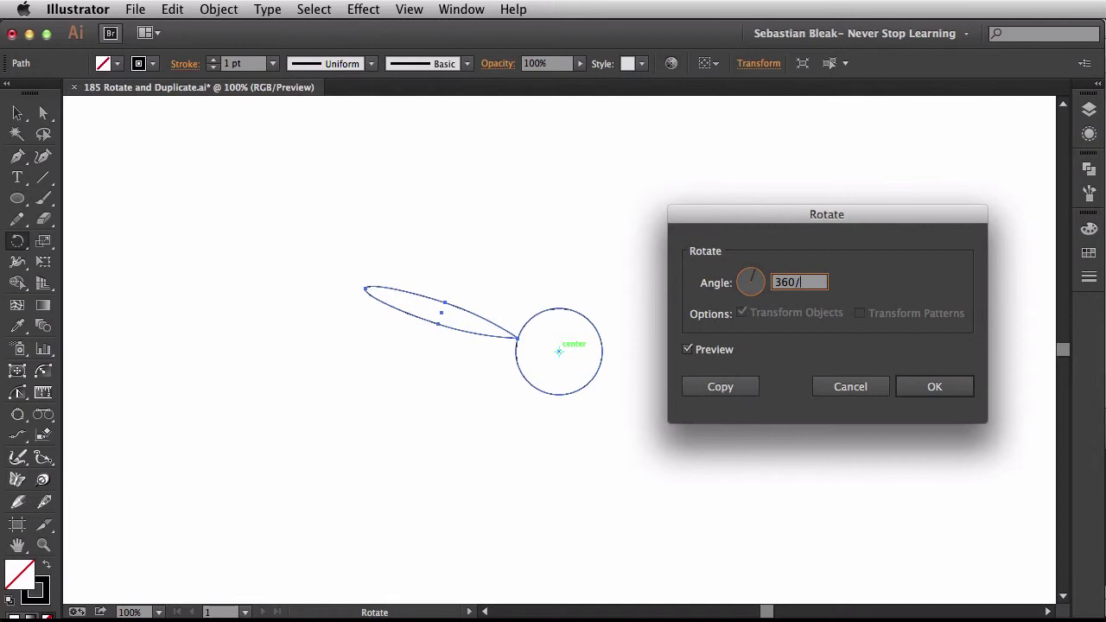
pyautogui.write('50')
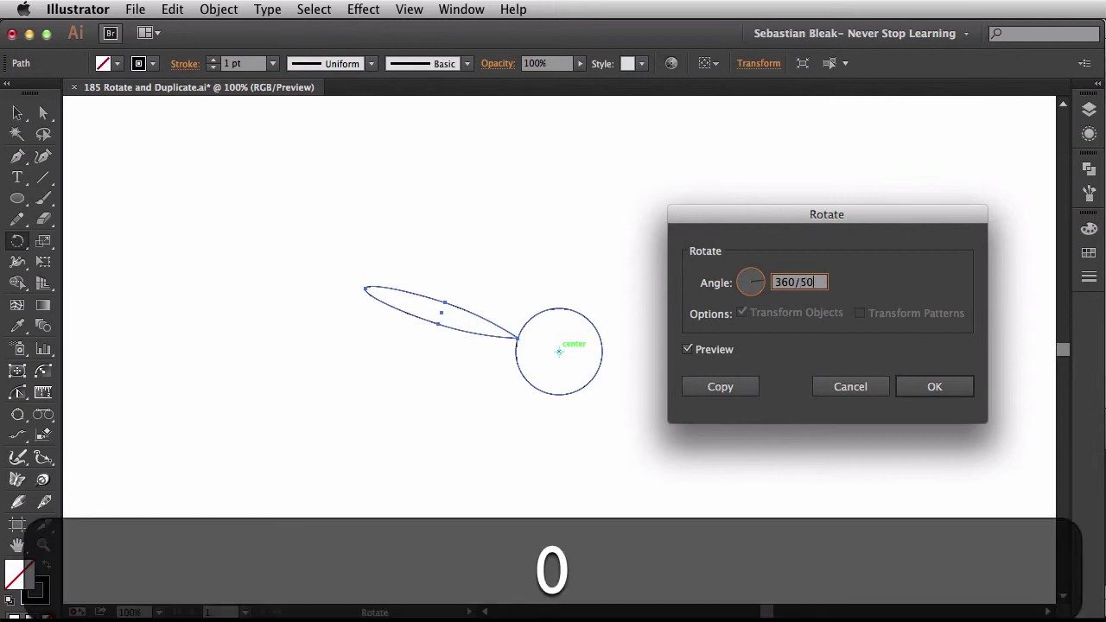
pyautogui.click(747, 383)
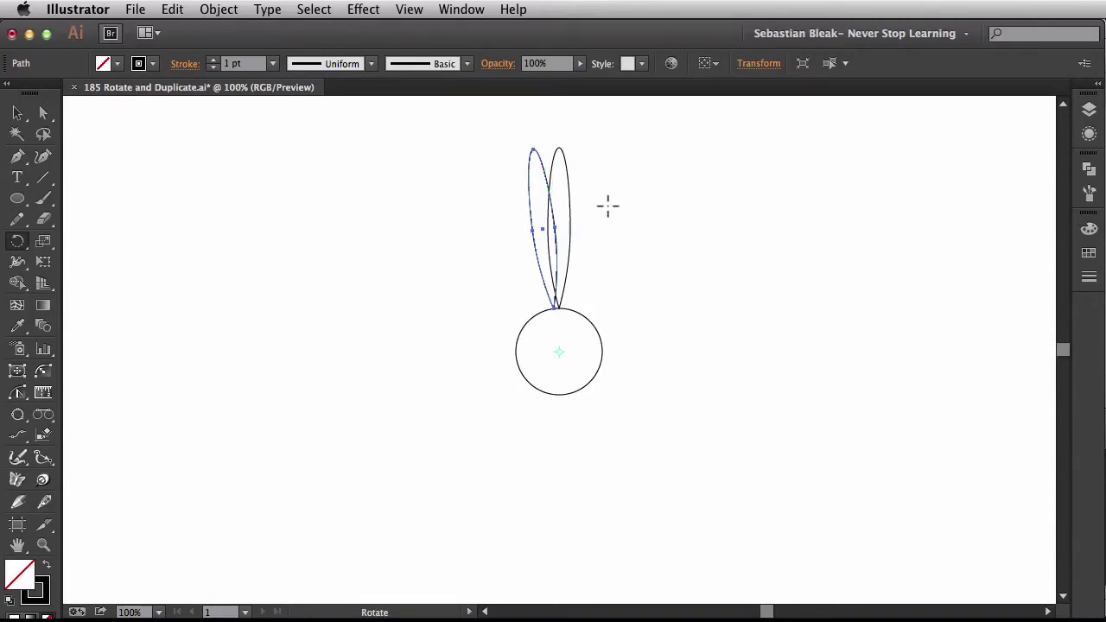
# Repeat the rotated petal copy with Transform Again until fifty evenly spaced petals surround the circle
pyautogui.press('super')
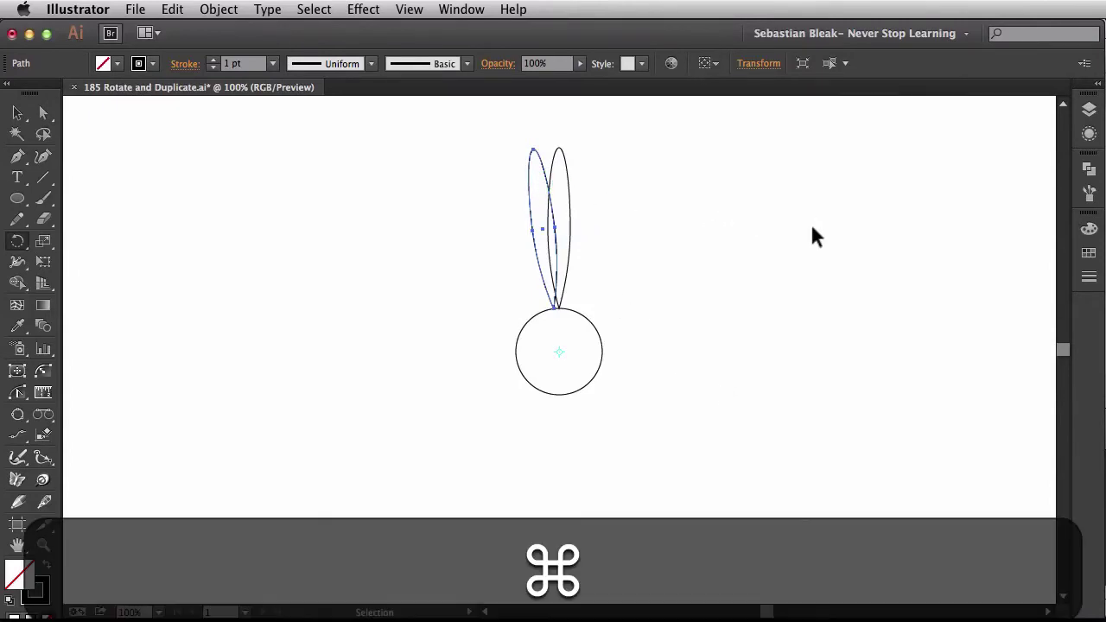
pyautogui.press('super+d')
pyautogui.press('super+d')
pyautogui.press('super+d')
pyautogui.press('super+d')
pyautogui.press('super+d')
pyautogui.press('super+d')
pyautogui.press('super+d')
pyautogui.press('super+d')
pyautogui.press('super+d')
pyautogui.press('super+d')
pyautogui.press('super+d')
pyautogui.press('super+d')
pyautogui.press('super+d')
pyautogui.press('super+d')
pyautogui.press('super+d')
pyautogui.press('super+d')
pyautogui.press('super+d')
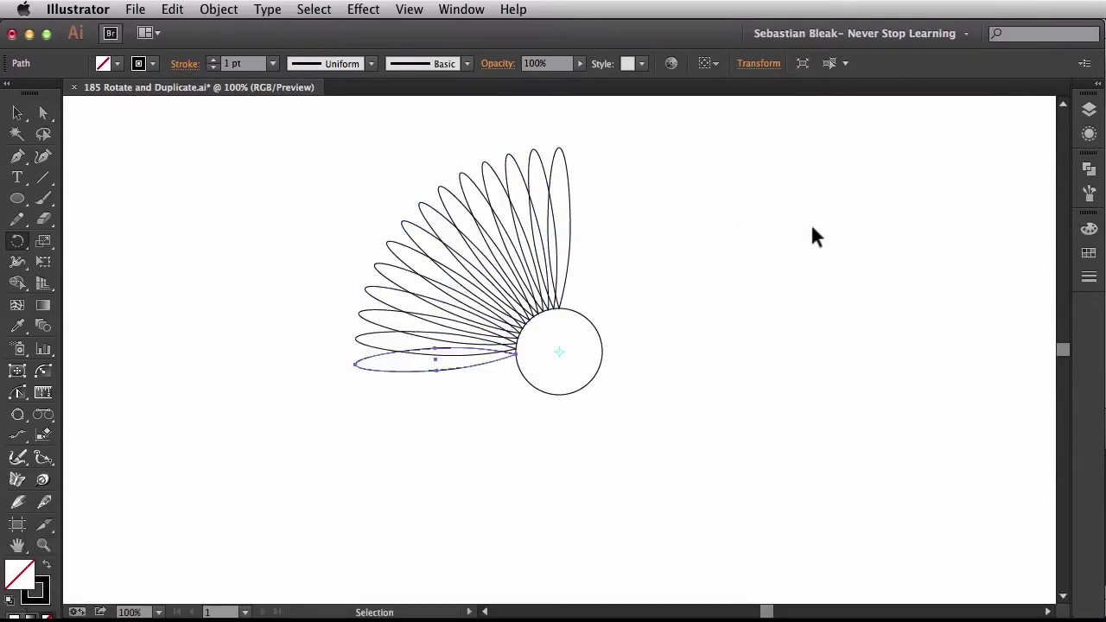
pyautogui.press('super+d')
pyautogui.press('super+d')
pyautogui.press('super+d')
pyautogui.press('super+d')
pyautogui.press('super+d')
pyautogui.press('super+d')
pyautogui.press('super+d')
pyautogui.press('super+d')
pyautogui.press('super+d')
pyautogui.press('super+d')
pyautogui.press('super+d')
pyautogui.press('super+d')
pyautogui.press('super+d')
pyautogui.press('super+d')
pyautogui.press('super+d')
pyautogui.press('super+d')
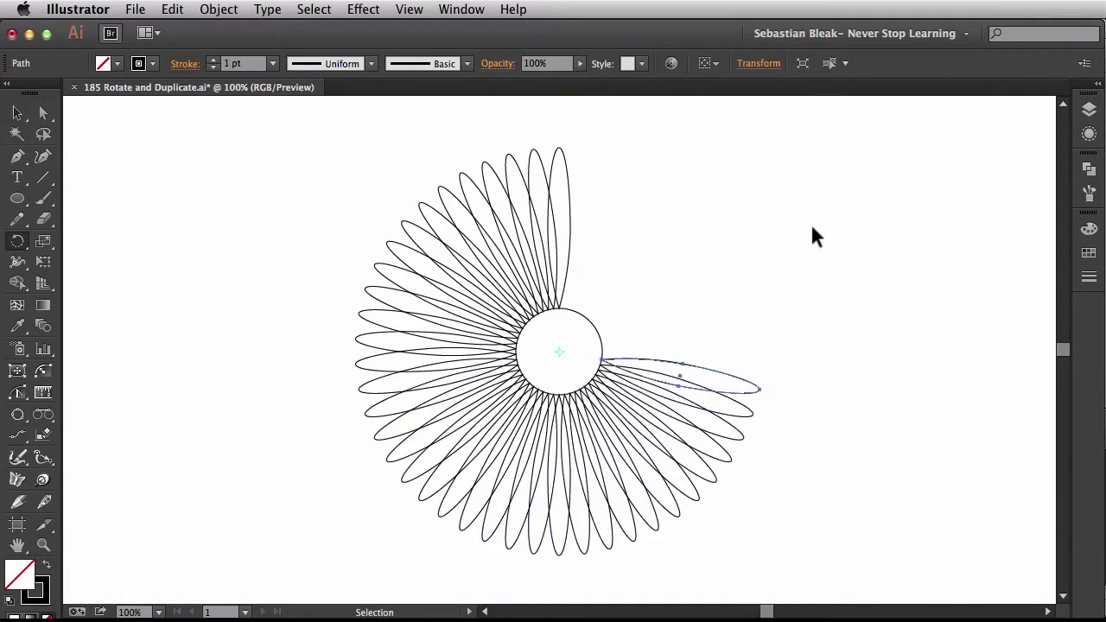
pyautogui.press('super+d')
pyautogui.press('super+d')
pyautogui.press('super+d')
pyautogui.press('super+d')
pyautogui.press('super+d')
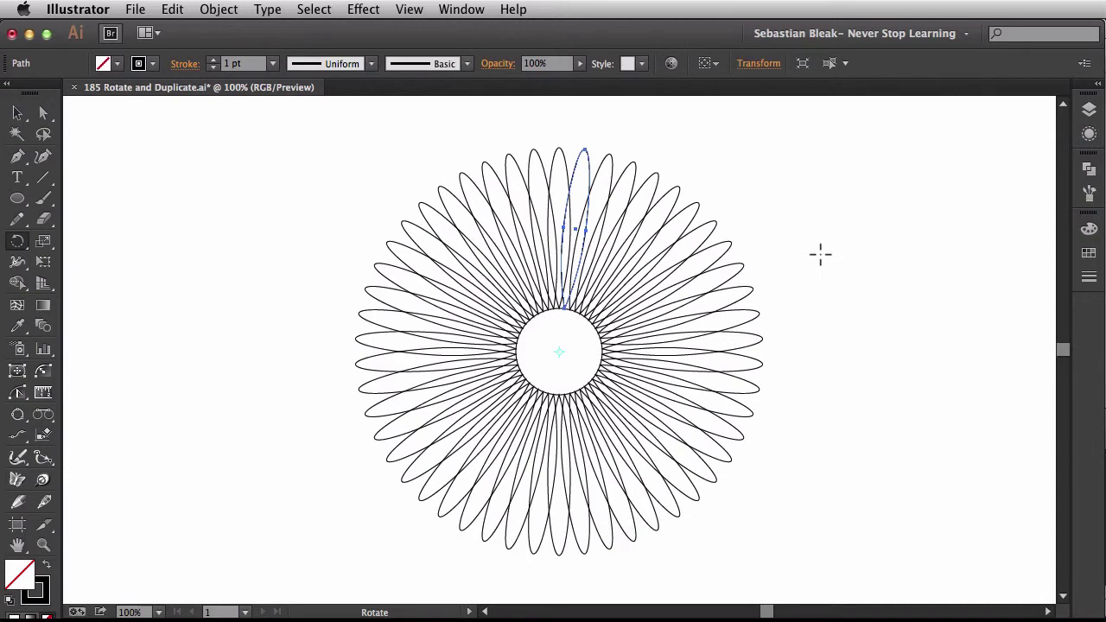
# Undo all the rotated petal copies, back to the single original petal on top of the circle
pyautogui.press('super+z')
pyautogui.press('super+z')
pyautogui.press('super+z')
pyautogui.press('super+z')
pyautogui.press('super+z')
pyautogui.press('super+z')
pyautogui.press('super+z')
pyautogui.press('super+z')
pyautogui.press('super+z')
pyautogui.press('super+z')
pyautogui.press('super+z')
pyautogui.press('super+z')
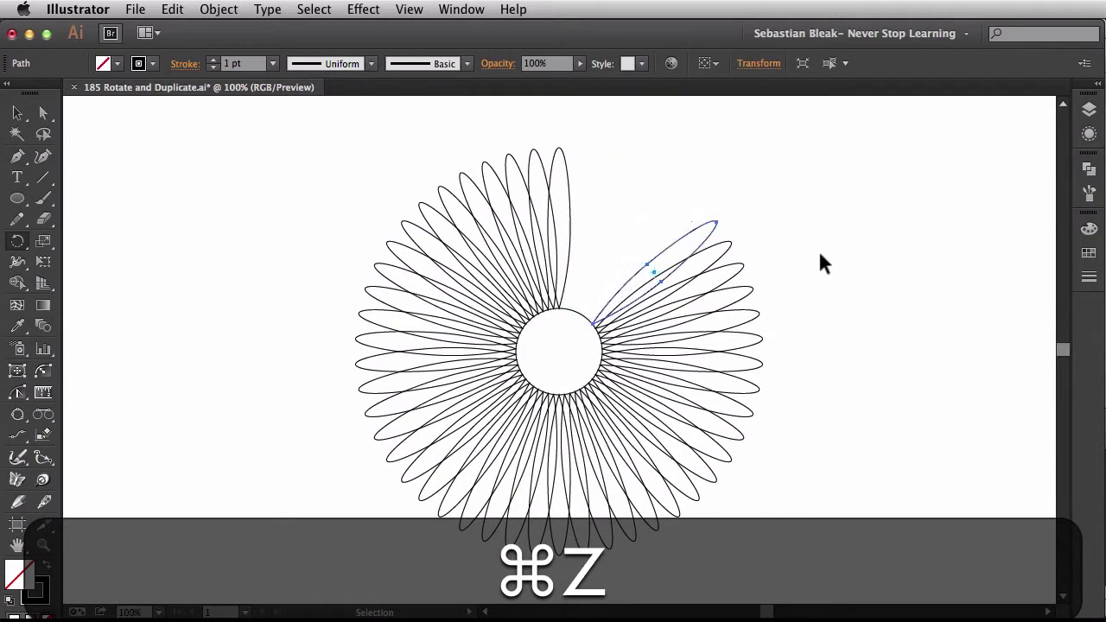
pyautogui.press('super+z')
pyautogui.press('super+z')
pyautogui.press('super+z')
pyautogui.press('super+z')
pyautogui.press('super+z')
pyautogui.press('super+z')
pyautogui.press('super+z')
pyautogui.press('super+z')
pyautogui.press('super+z')
pyautogui.press('super+z')
pyautogui.press('super+z')
pyautogui.press('super+z')
pyautogui.press('super+z')
pyautogui.press('super+z')
pyautogui.press('super+z')
pyautogui.press('super+z')
pyautogui.press('super+z')
pyautogui.press('super+z')
pyautogui.press('super+z')
pyautogui.press('super+z')
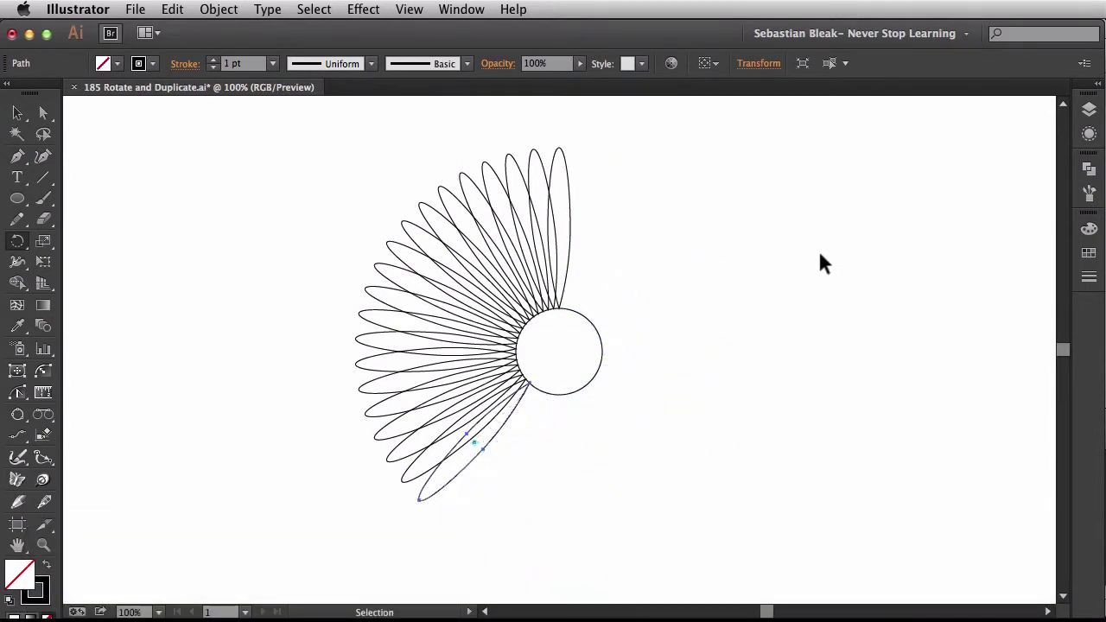
pyautogui.press('super+z')
pyautogui.press('super+z')
pyautogui.press('super+z')
pyautogui.press('super+z')
pyautogui.press('super+z')
pyautogui.press('super+z')
pyautogui.press('super+z')
pyautogui.press('super+z')
pyautogui.press('super+z')
pyautogui.press('super+z')
pyautogui.press('super+z')
pyautogui.press('super+z')
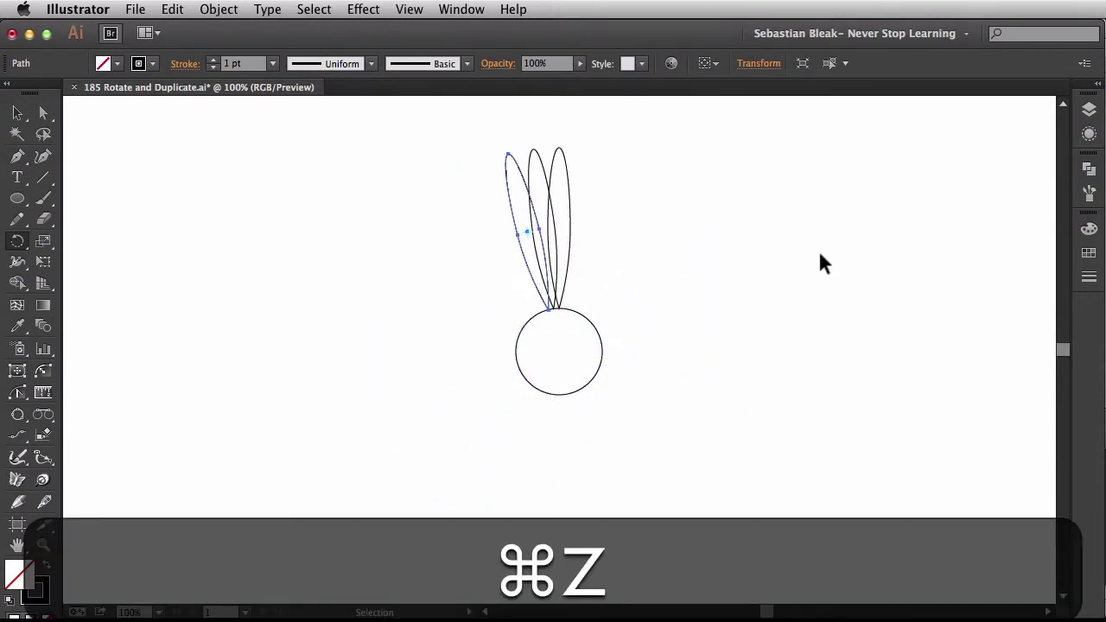
pyautogui.press('super+z')
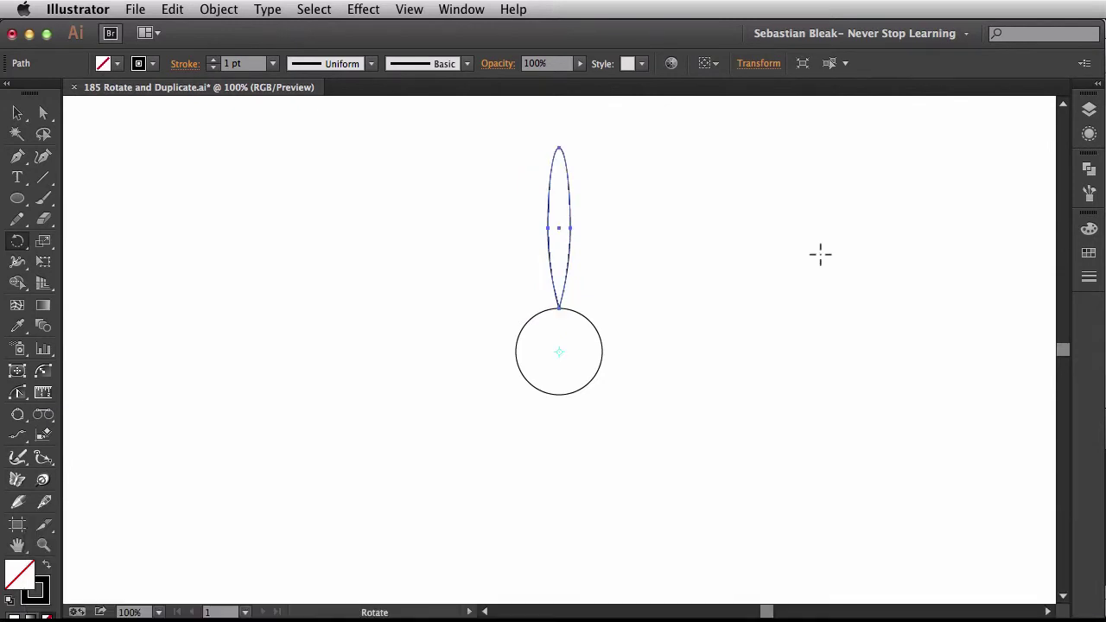
# Create a copy of the petal rotated by 360/20 degrees around the circle's centre
pyautogui.keyDown('alt'); pyautogui.click(558, 351); pyautogui.keyUp('alt')
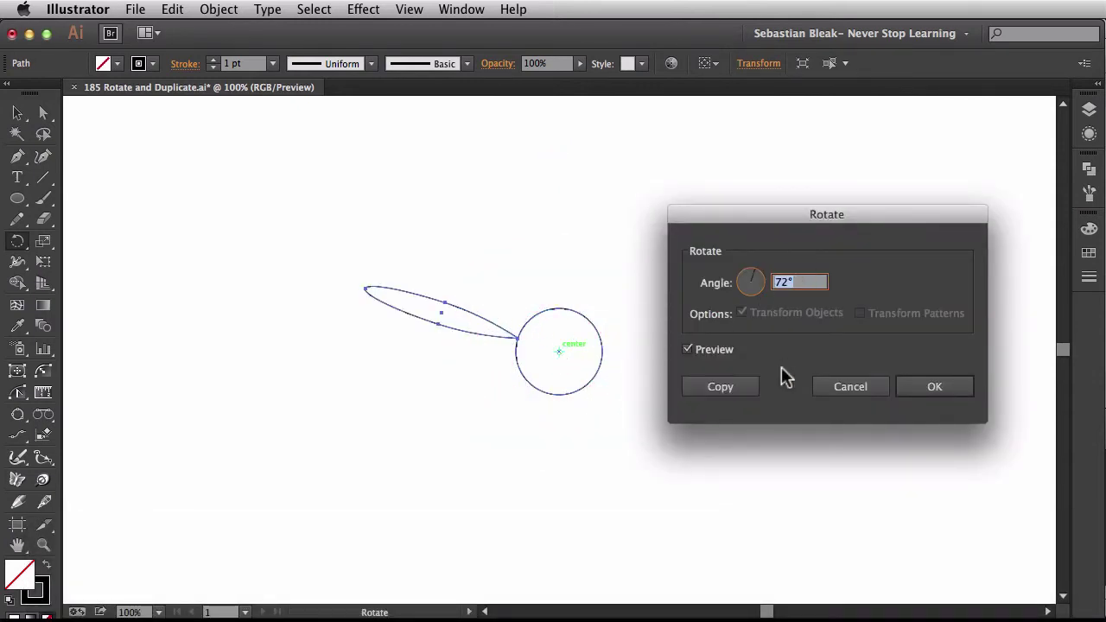
pyautogui.write('360')
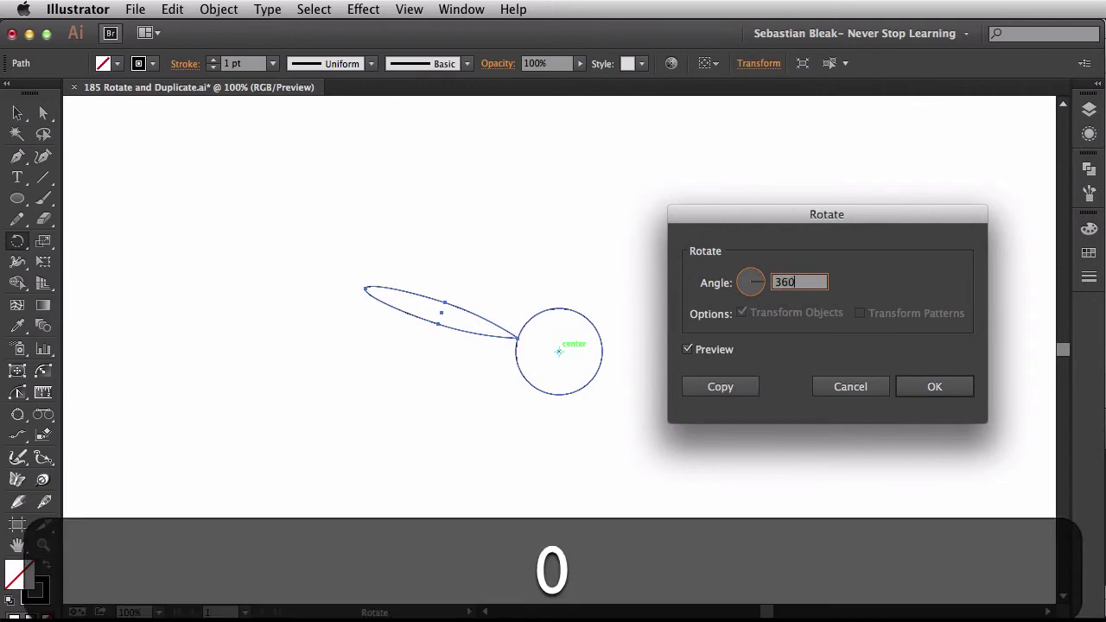
pyautogui.write('/')
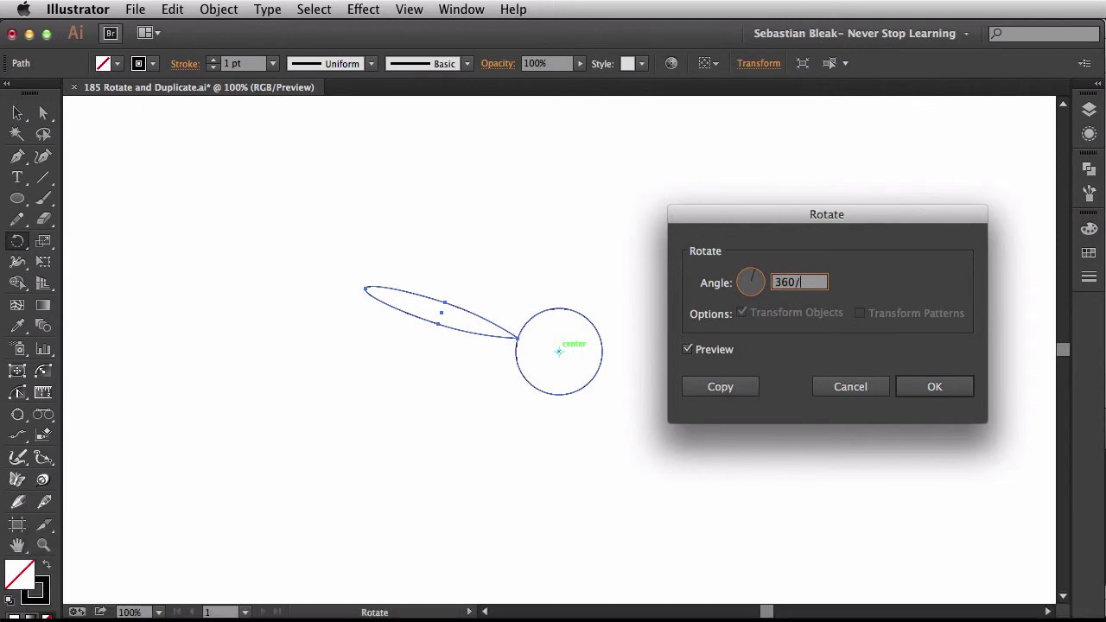
pyautogui.write('20')
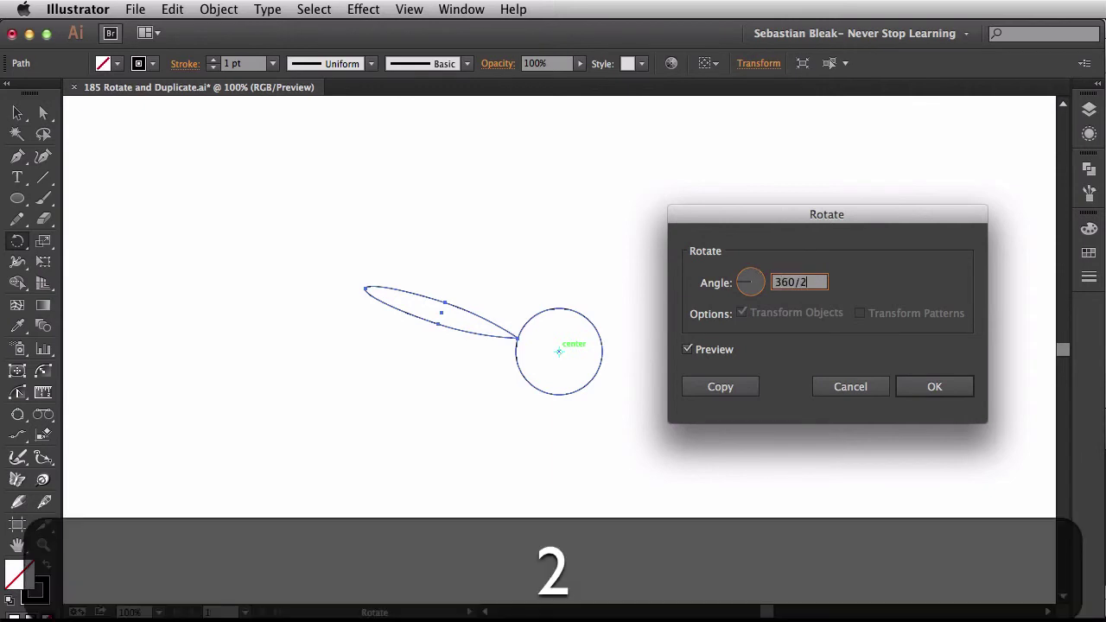
pyautogui.click(743, 388)
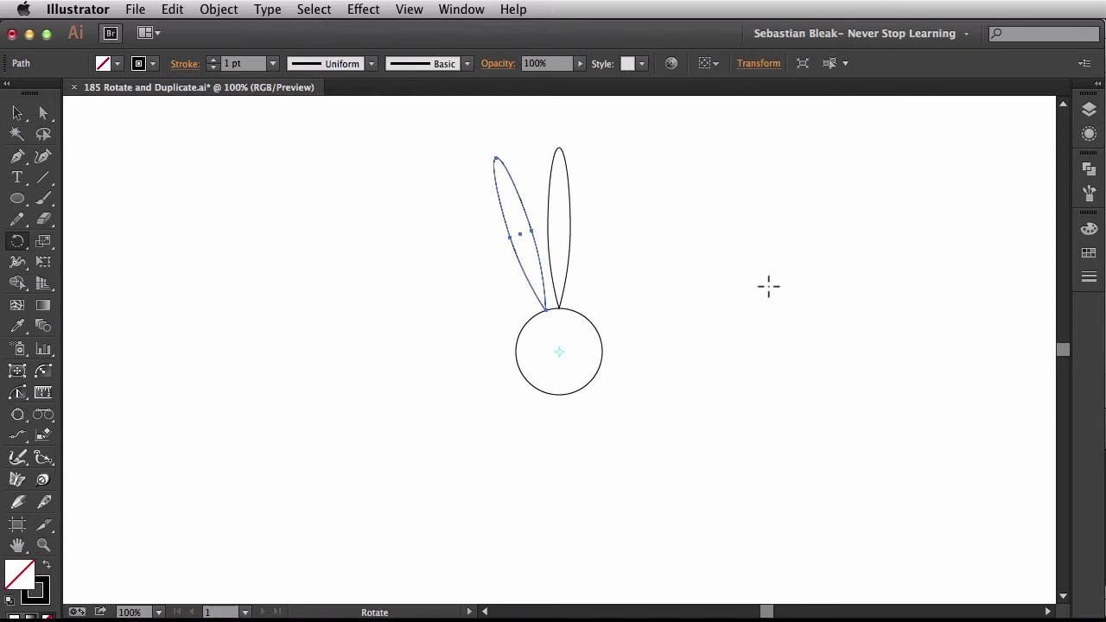
# Repeat the rotated copy with Transform Again until twenty evenly spaced petals surround the circle, and deselect everything
pyautogui.press('super+d')
pyautogui.press('super+d')
pyautogui.press('super+d')
pyautogui.press('super+d')
pyautogui.press('super+d')
pyautogui.press('super+d')
pyautogui.press('super+d')
pyautogui.press('super+d')
pyautogui.press('super+d')
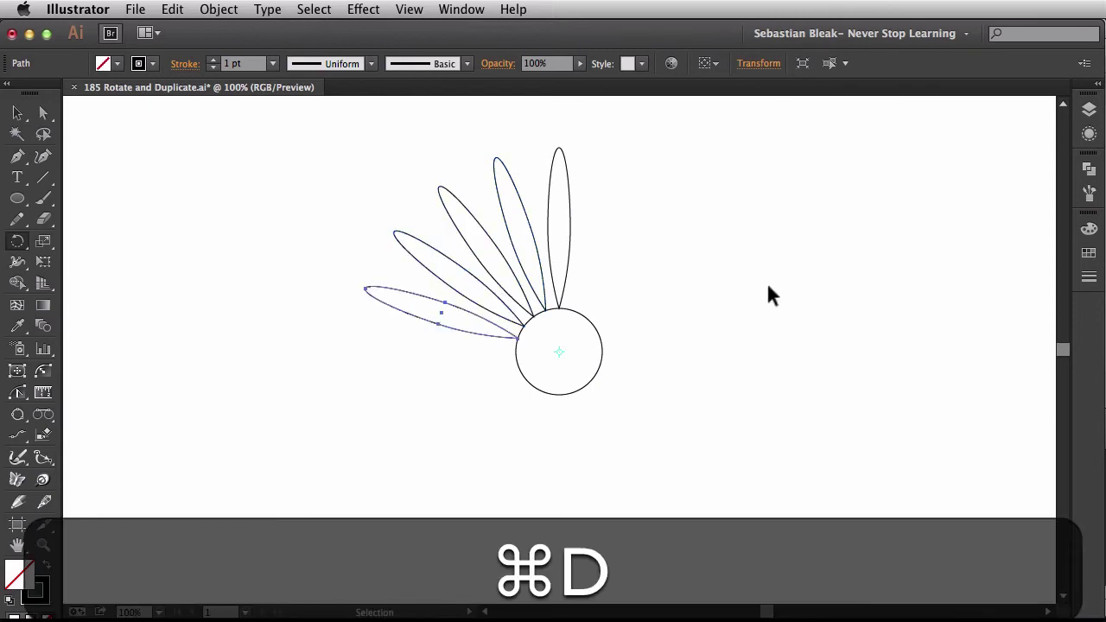
pyautogui.press('super+d')
pyautogui.press('super+d')
pyautogui.press('super+d')
pyautogui.press('super+d')
pyautogui.press('super+d')
pyautogui.press('super+d')
pyautogui.press('super+d')
pyautogui.press('super+d')
pyautogui.press('super+d')
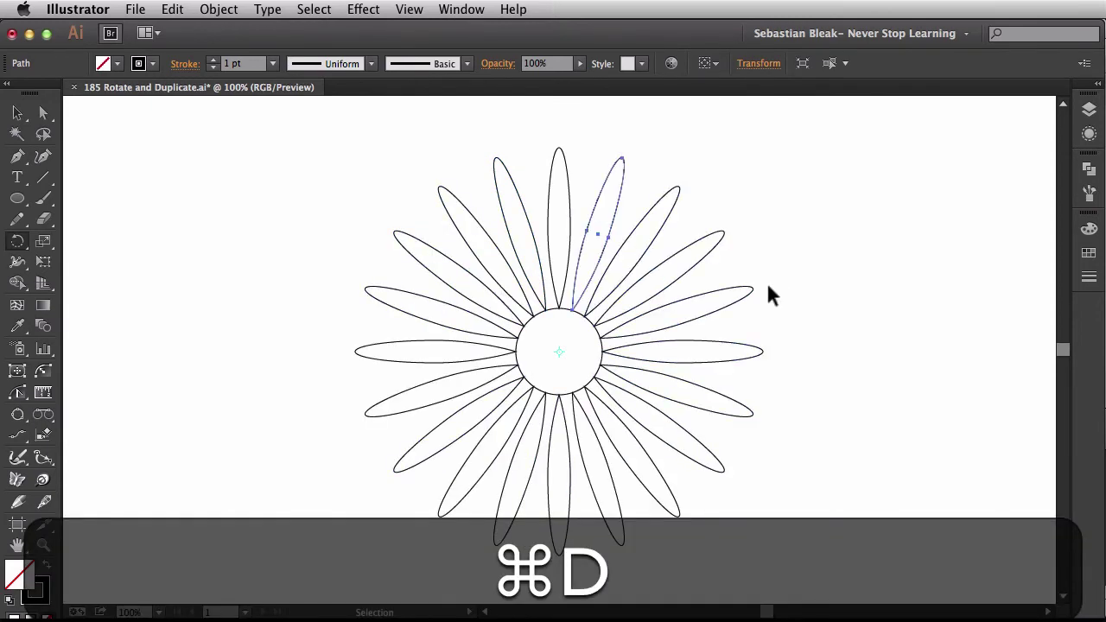
pyautogui.press('v')
pyautogui.click(767, 288)
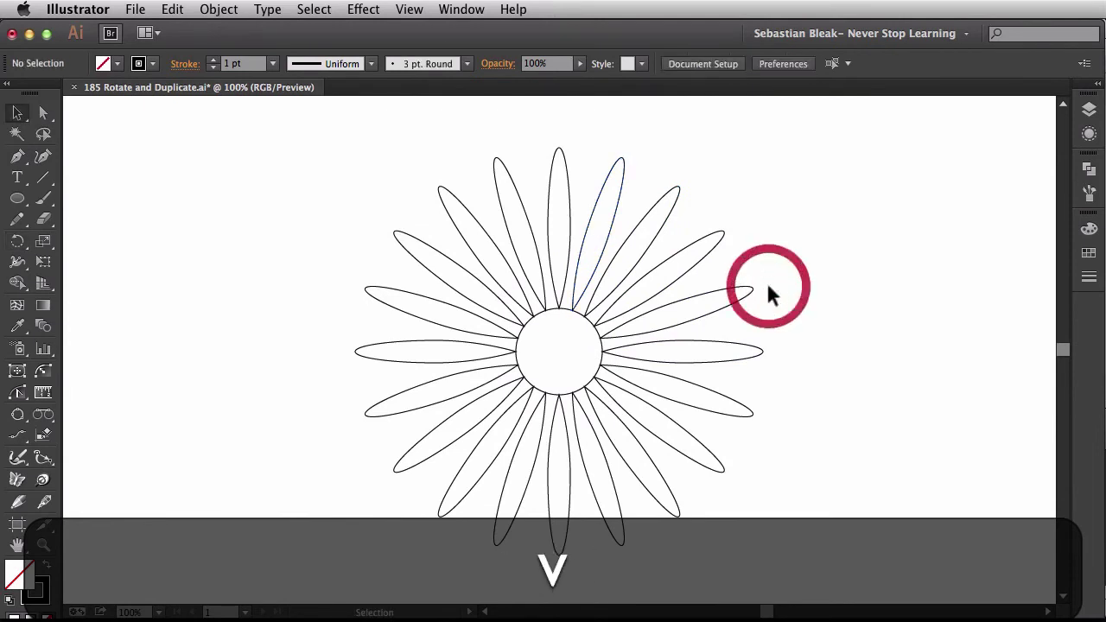